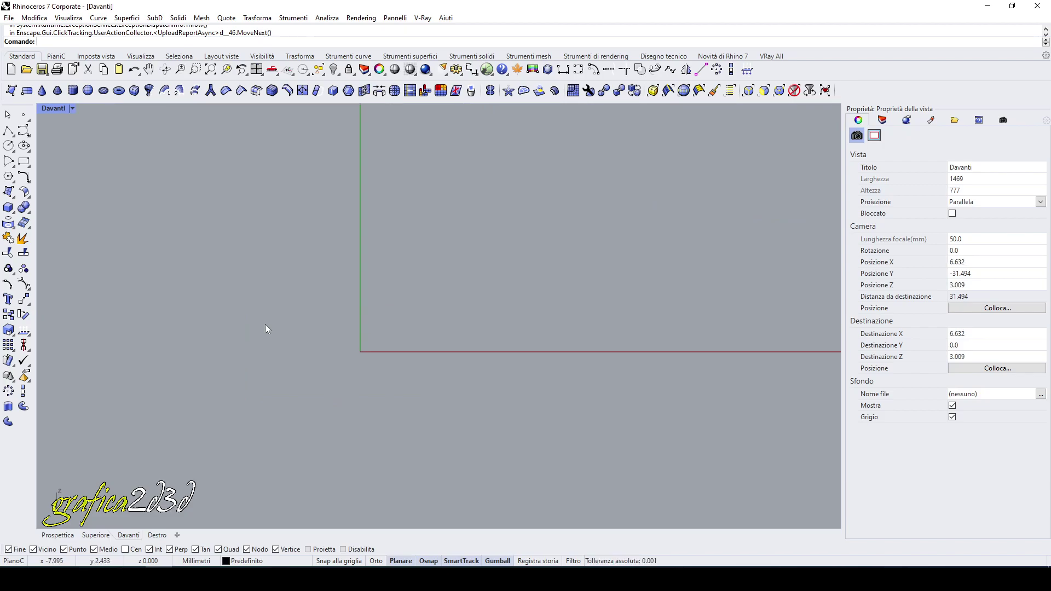
# - Draw a circle centred on the origin with a diameter of 19.1 mm in the front view, with Ortho on
pyautogui.click(8, 146)
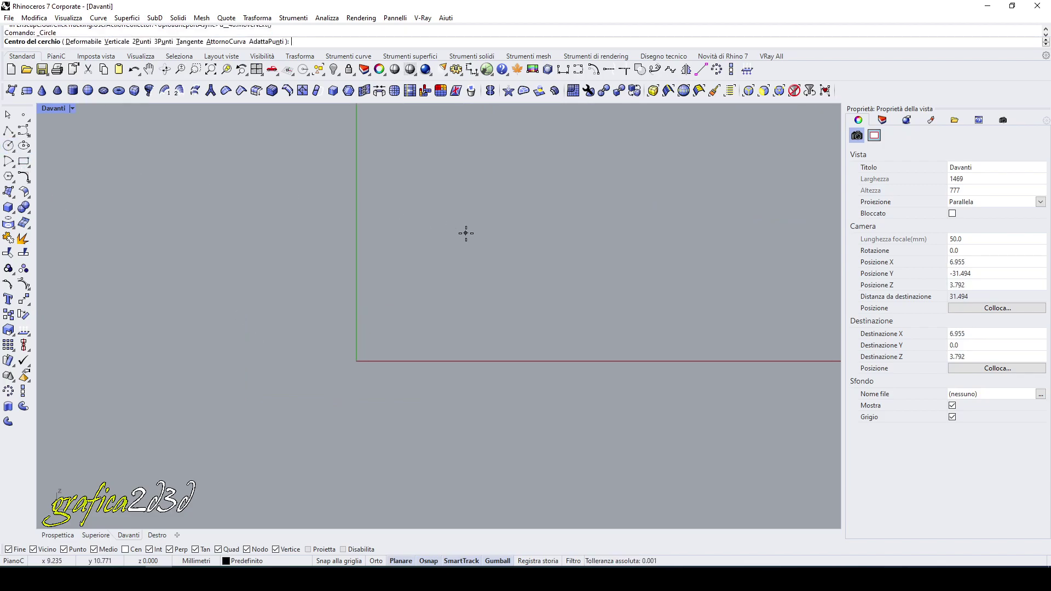
pyautogui.write('0')
pyautogui.press('Return')
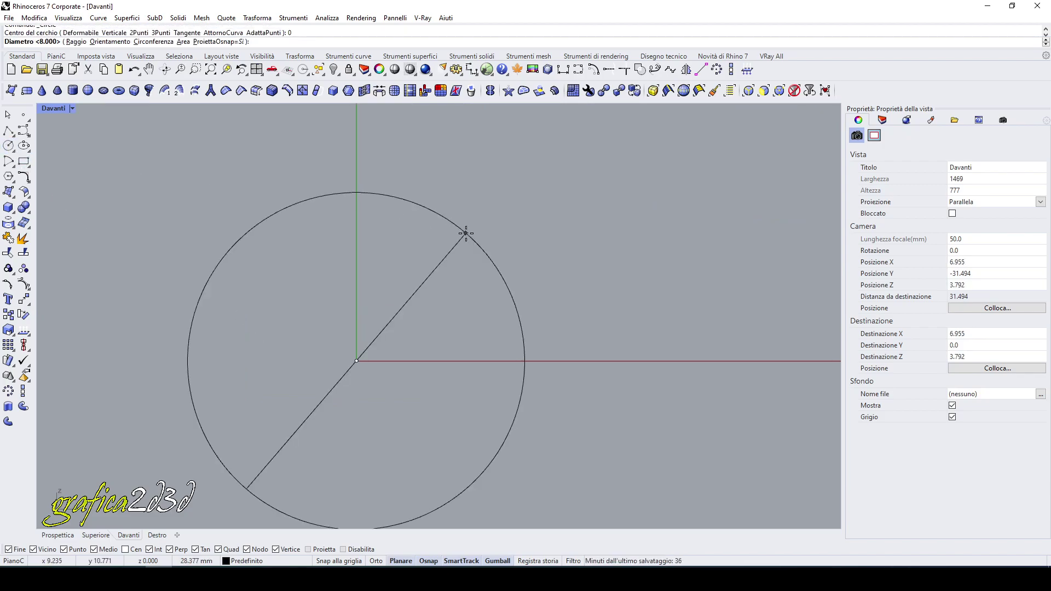
pyautogui.click(376, 561)
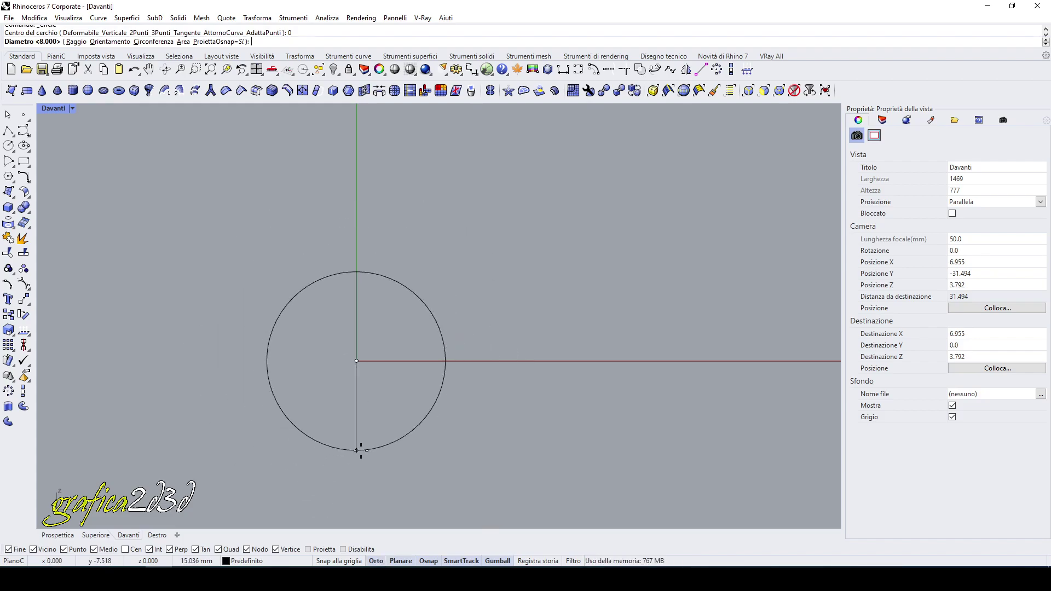
pyautogui.write('19.1')
pyautogui.press('Return')
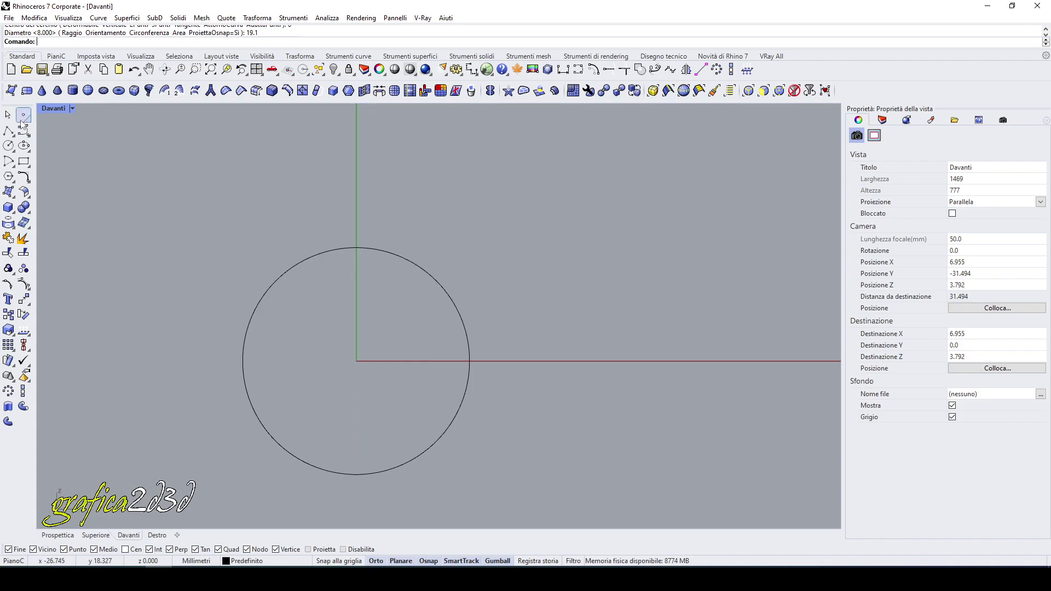
# - Draw a second circle centred on the origin with a diameter of 9 mm in the top view
pyautogui.doubleClick(51, 109)
pyautogui.scroll(-6, 261, 159)
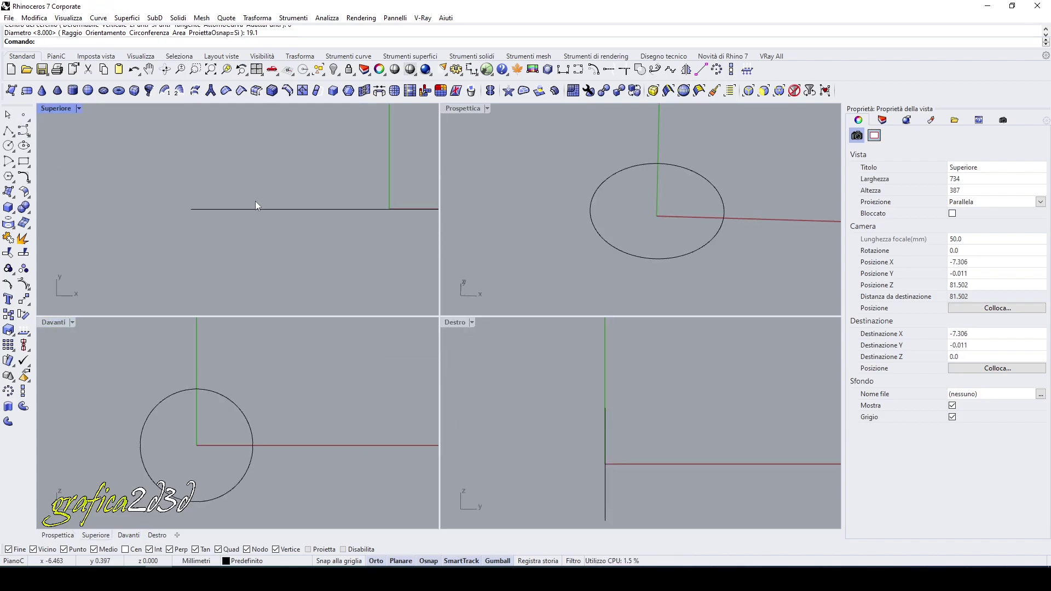
pyautogui.click(9, 145)
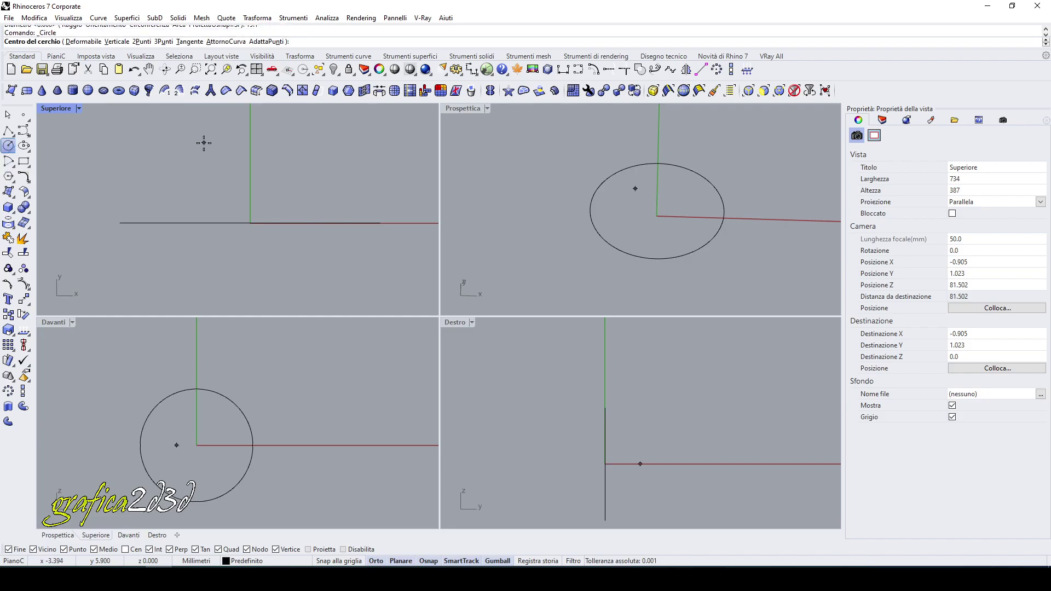
pyautogui.write('0')
pyautogui.press('Return')
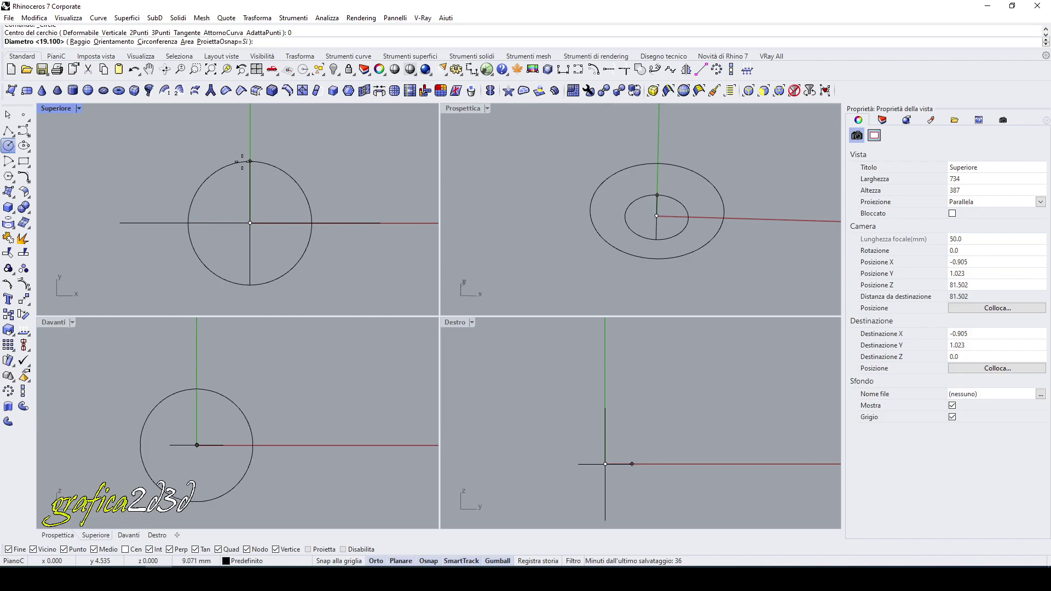
pyautogui.write('9')
pyautogui.press('Return')
# - Reshape the 9 mm circle into a heart by lowering its top and bottom control points, and centre the heart near the origin
pyautogui.moveTo(297, 176); pyautogui.dragTo(311, 166, button='right')
pyautogui.click(280, 155)
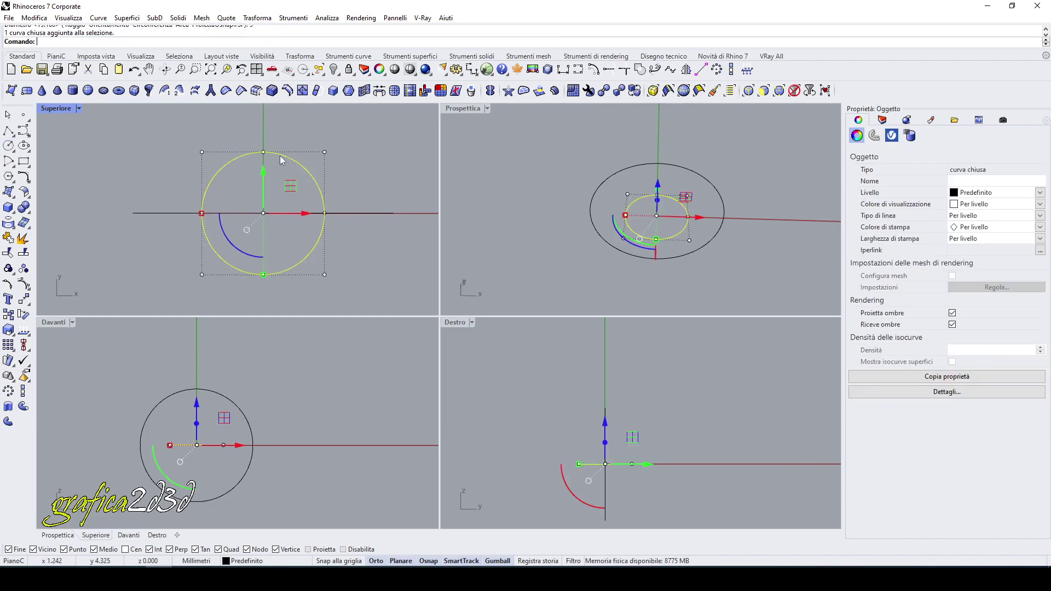
pyautogui.moveTo(251, 131); pyautogui.dragTo(278, 169)
pyautogui.moveTo(262, 124); pyautogui.dragTo(264, 179)
pyautogui.moveTo(254, 256); pyautogui.dragTo(264, 277)
pyautogui.press('Escape')
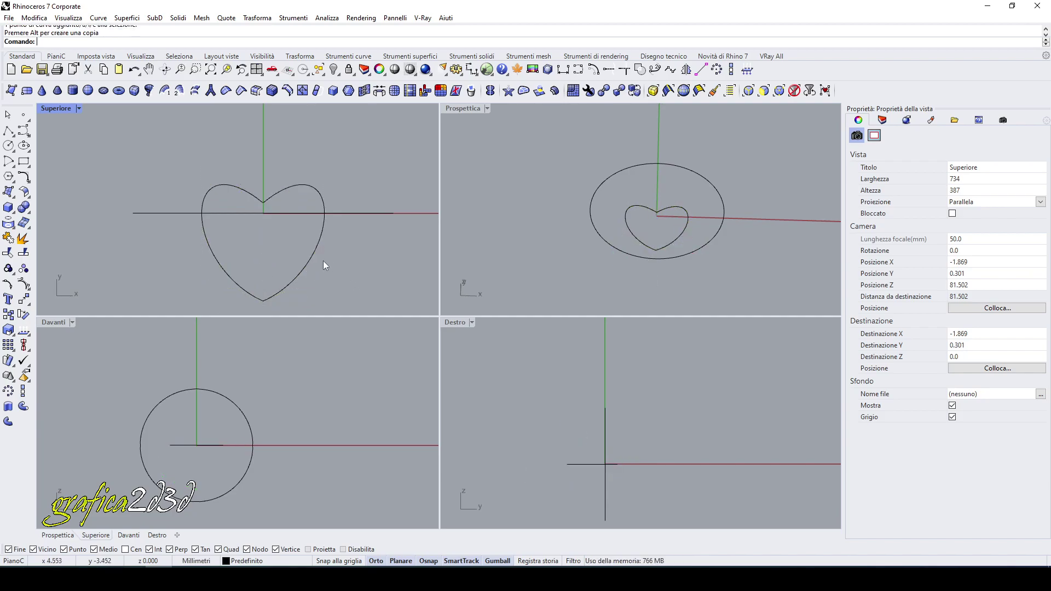
pyautogui.click(314, 263)
pyautogui.moveTo(265, 216); pyautogui.dragTo(265, 188)
# - Raise the heart curve in the front view to sit just above the top of the ring circle, at about 9.75 mm height
pyautogui.moveTo(510, 220); pyautogui.dragTo(534, 158, button='right')
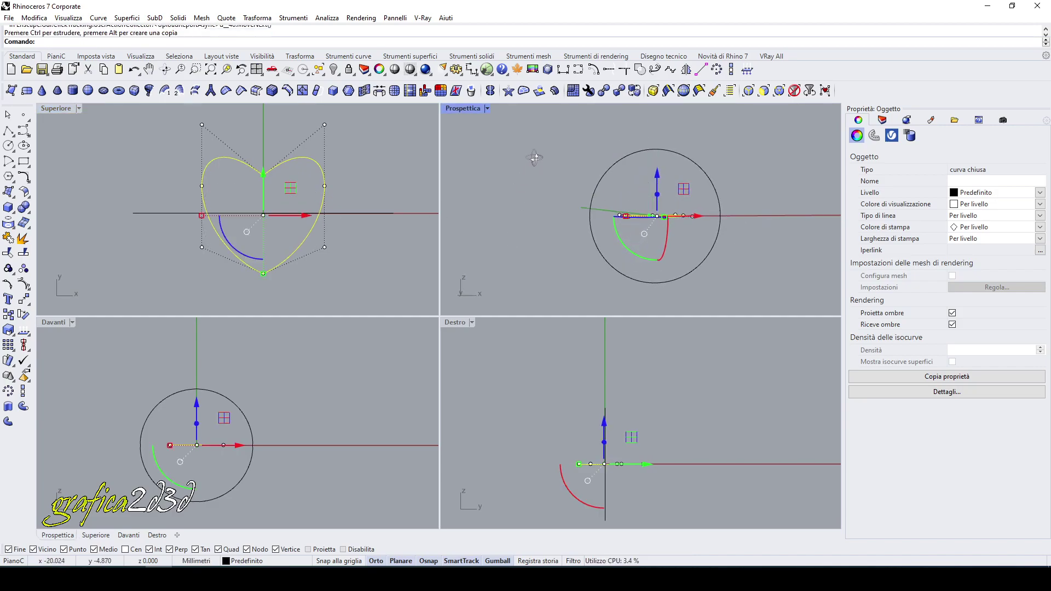
pyautogui.moveTo(682, 206); pyautogui.dragTo(642, 225, button='right')
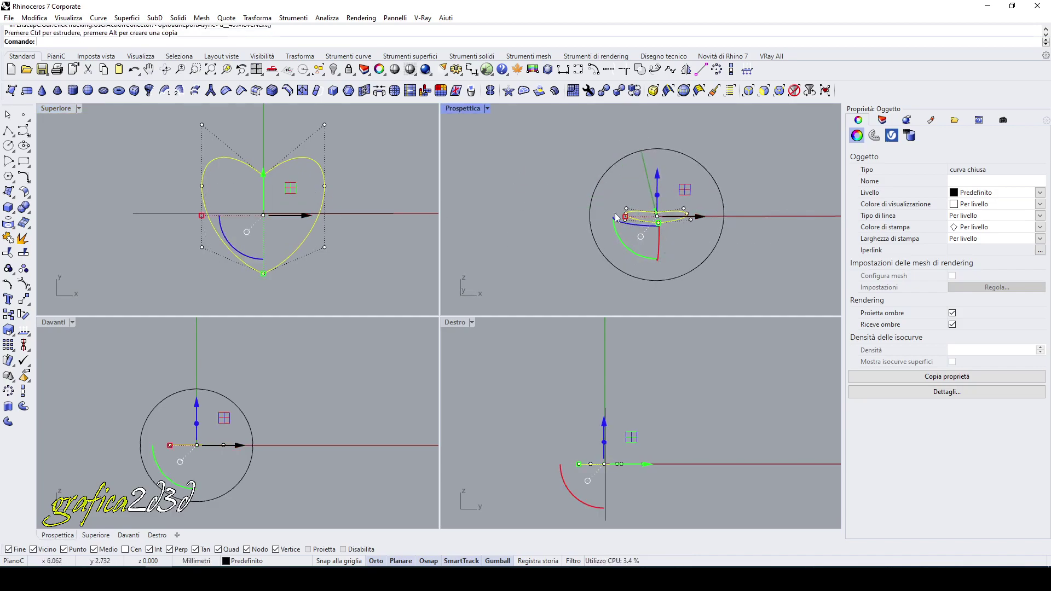
pyautogui.click(277, 405)
pyautogui.moveTo(190, 444); pyautogui.dragTo(212, 431, button='right')
pyautogui.click(213, 432)
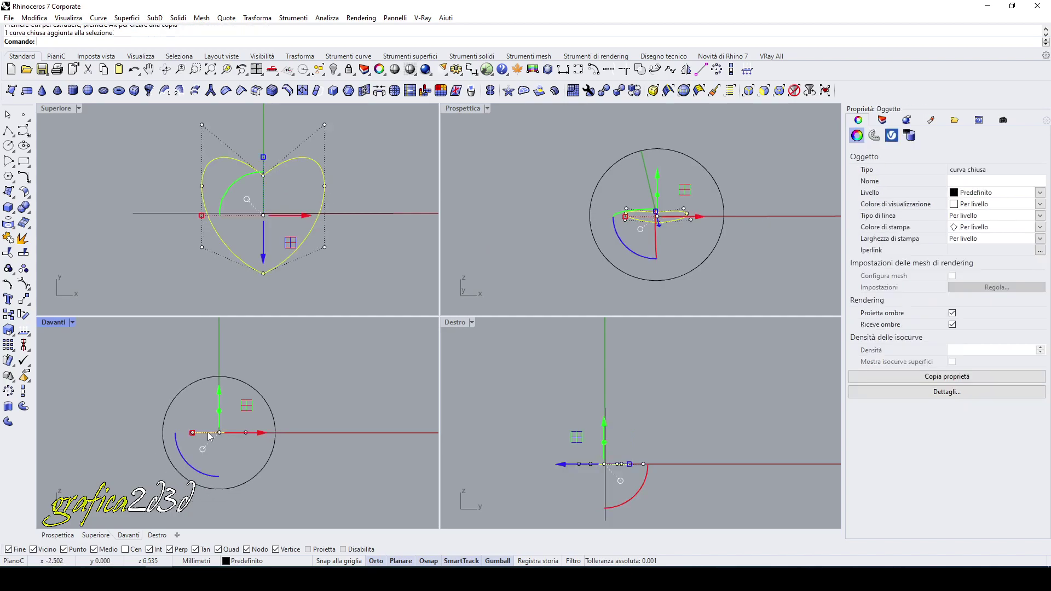
pyautogui.moveTo(219, 384); pyautogui.dragTo(224, 338)
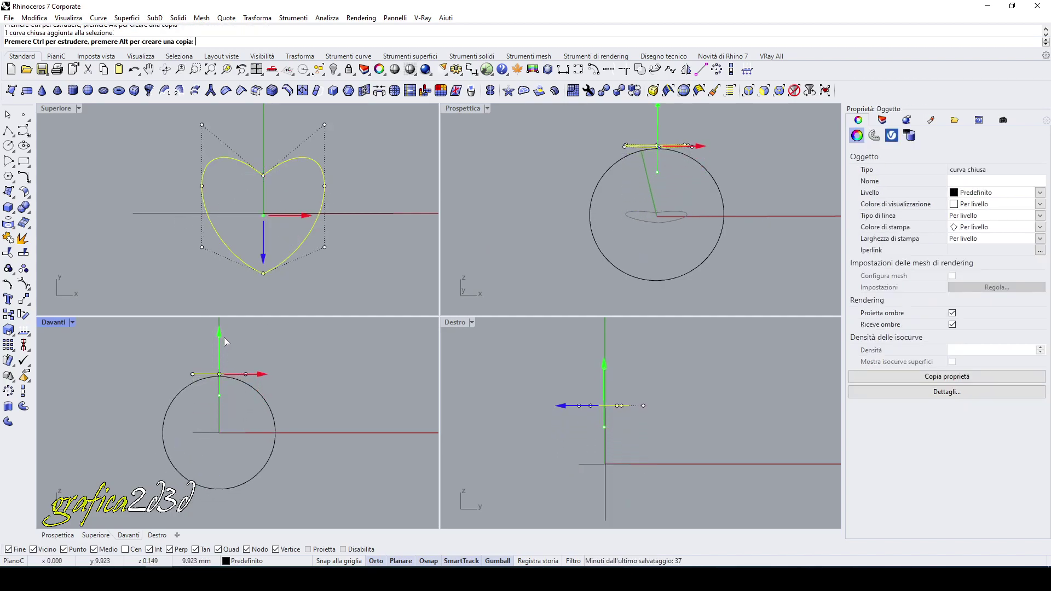
pyautogui.scroll(5, 219, 373)
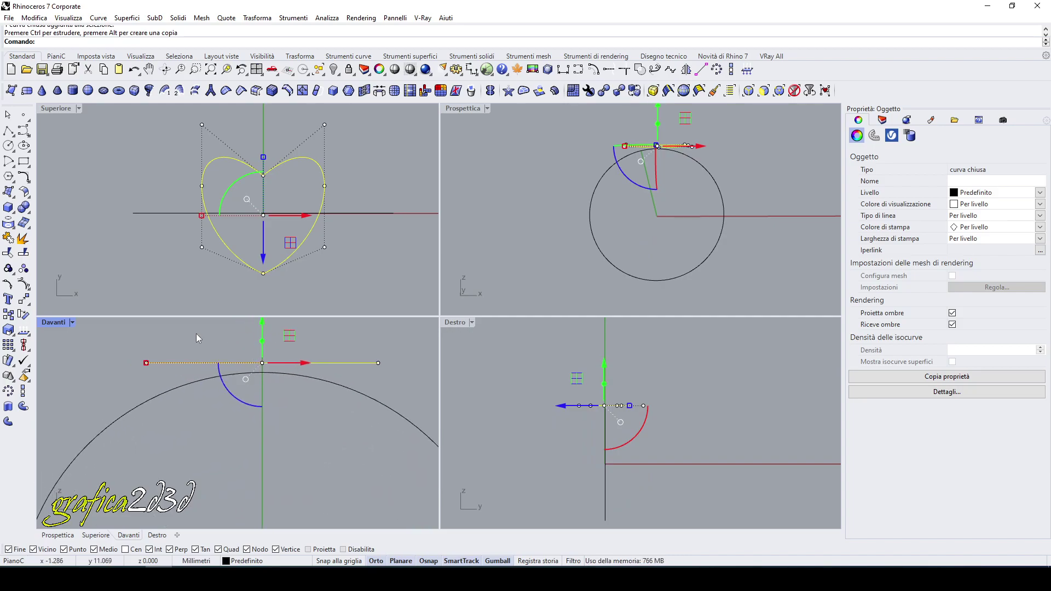
pyautogui.doubleClick(49, 323)
pyautogui.scroll(-3, 313, 251)
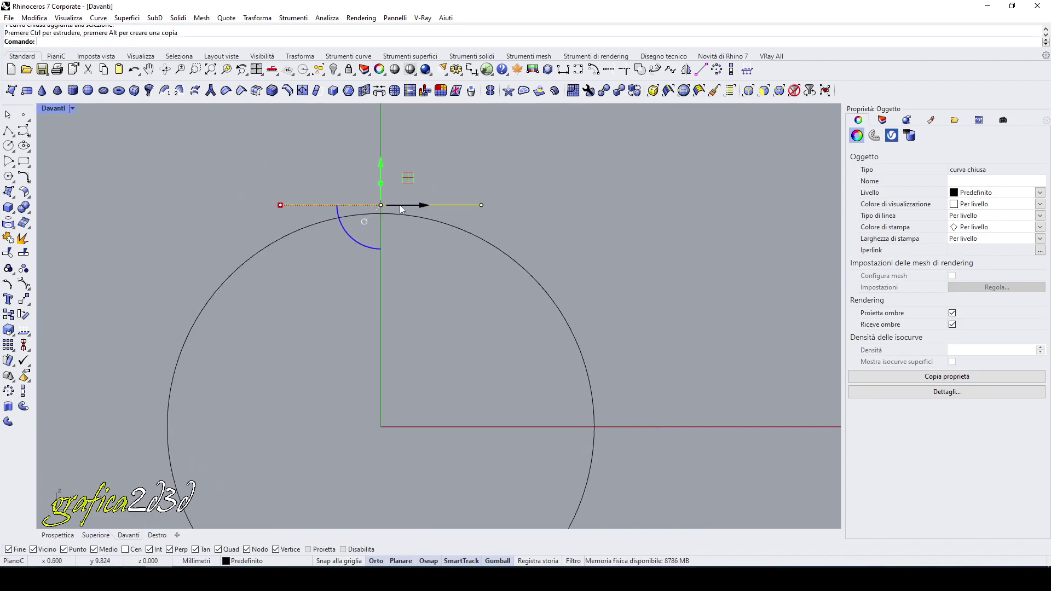
pyautogui.moveTo(380, 176); pyautogui.dragTo(378, 198)
pyautogui.click(363, 271)
# - Draw a slanted line from the origin past the upper-left part of the ring circle in the front view, with Ortho off
pyautogui.scroll(-2, 375, 290)
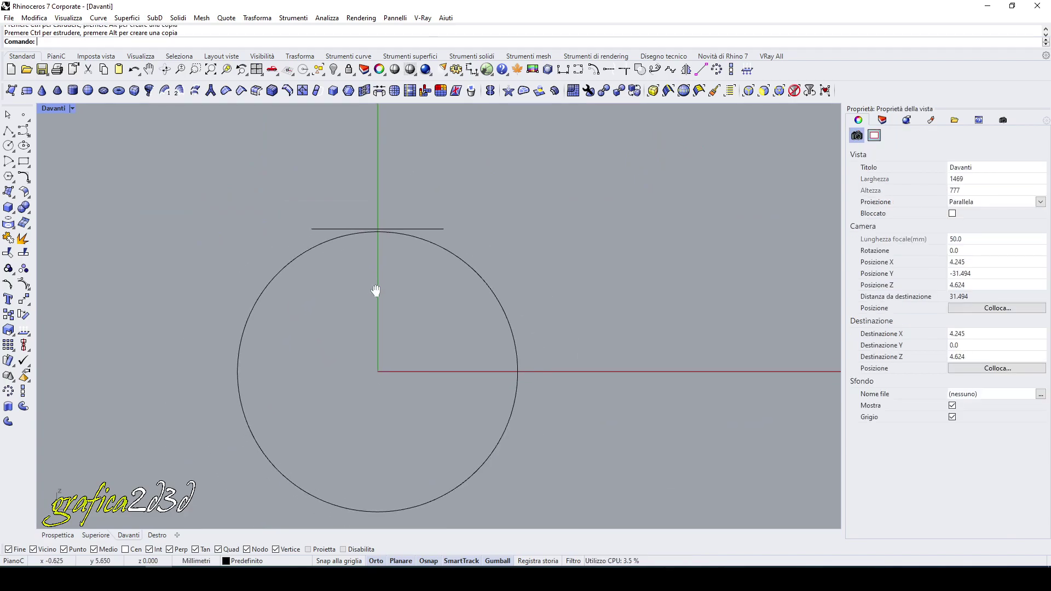
pyautogui.click(8, 130)
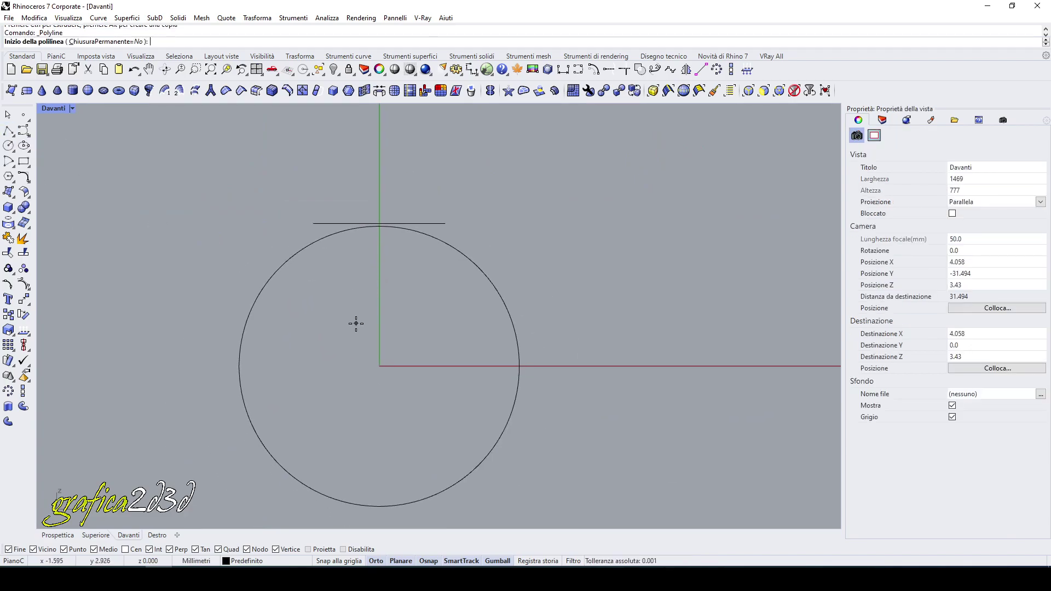
pyautogui.write('0')
pyautogui.press('Return')
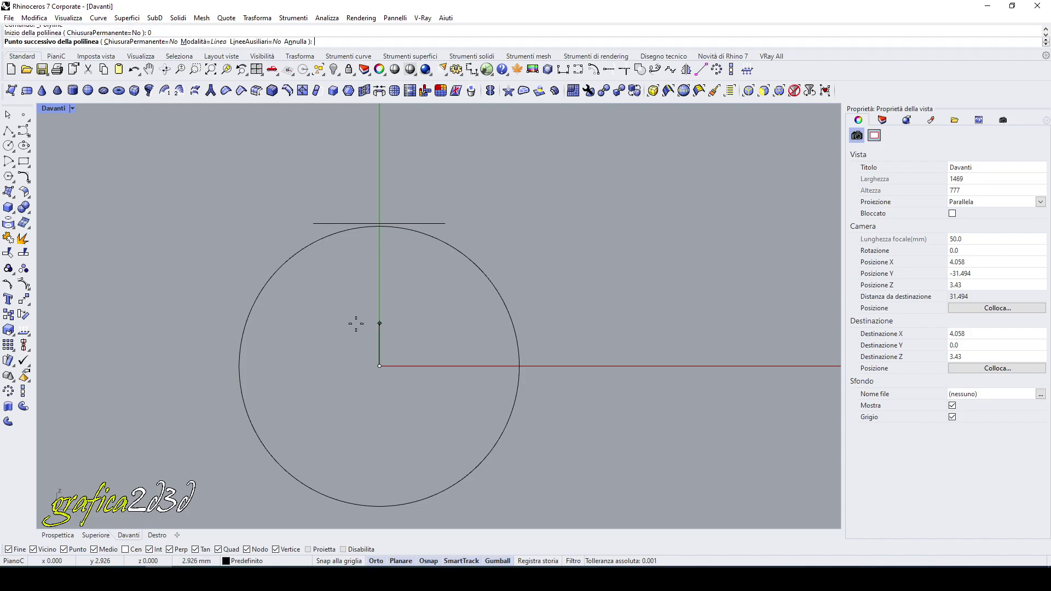
pyautogui.click(382, 562)
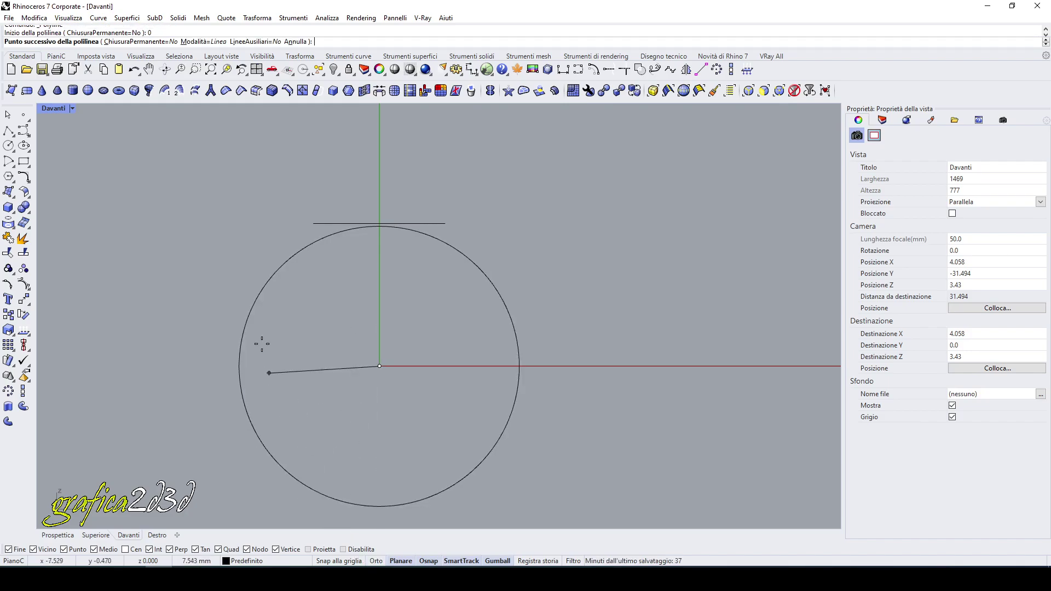
pyautogui.click(250, 241)
pyautogui.press('Return')
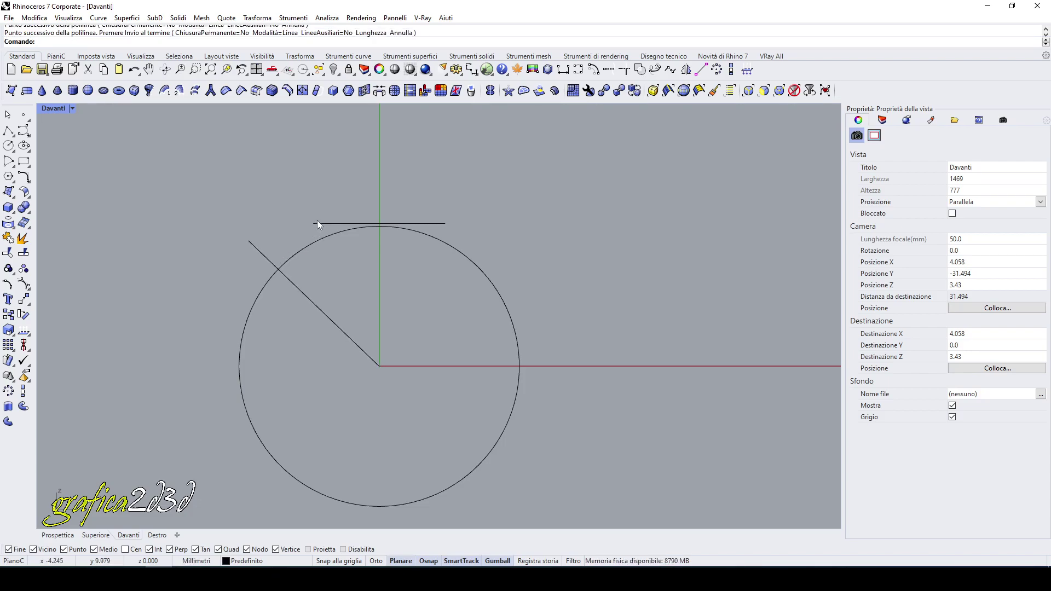
# - Mirror a copy of the slanted line across the vertical axis through the origin
pyautogui.click(308, 303)
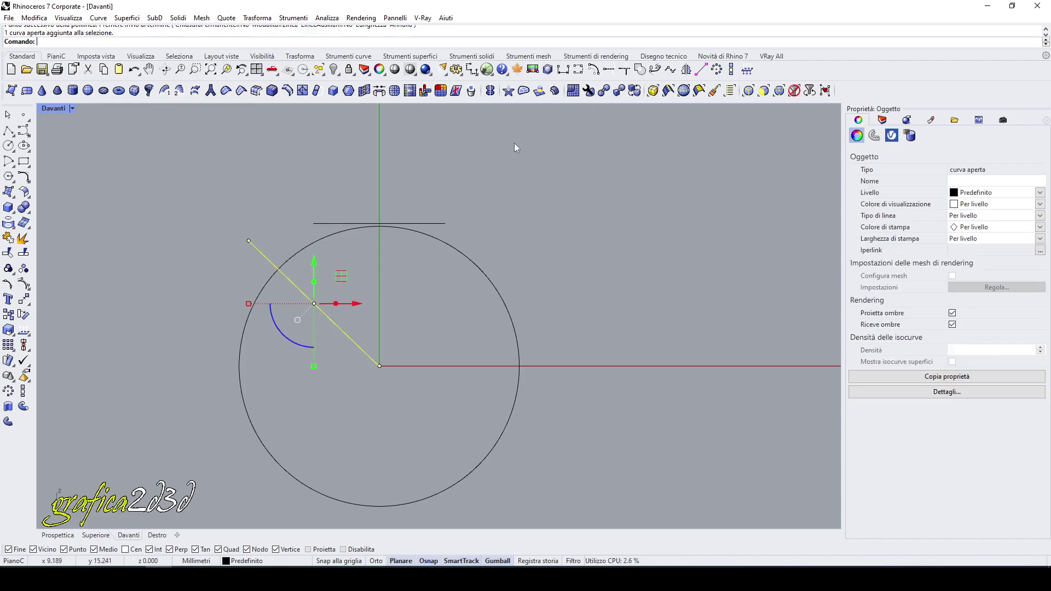
pyautogui.click(686, 70)
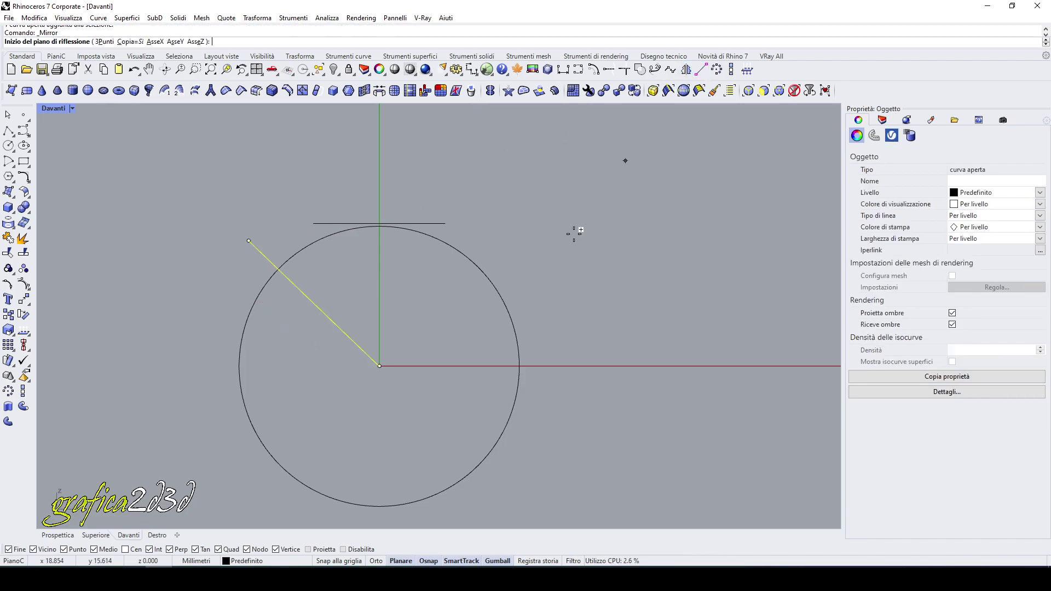
pyautogui.click(380, 366)
pyautogui.click(380, 425)
pyautogui.click(462, 300)
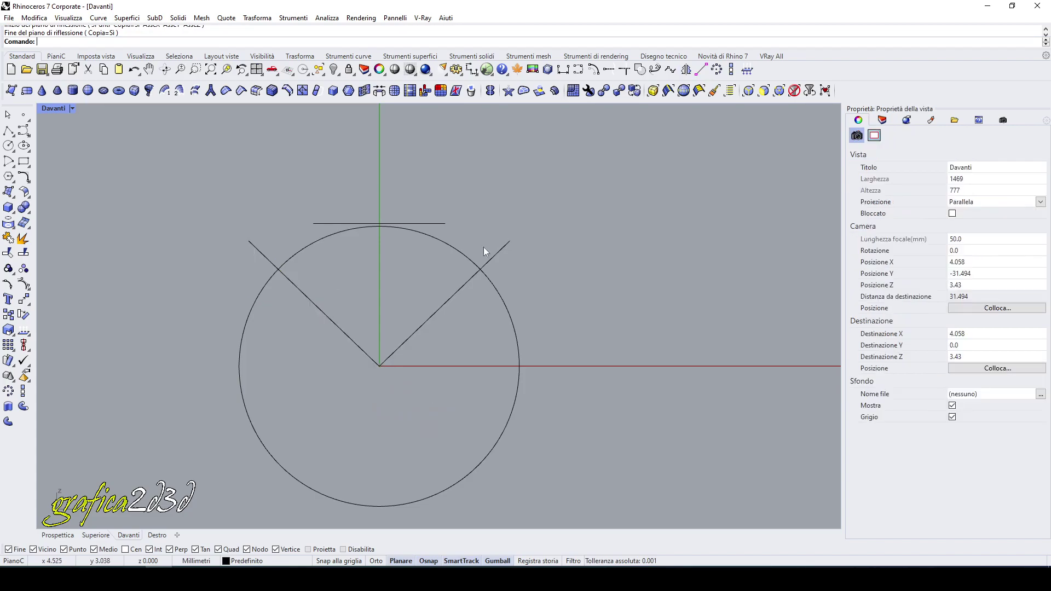
# - Trim away the upper arc of the ring circle between the two slanted lines
pyautogui.click(9, 253)
pyautogui.moveTo(558, 366); pyautogui.dragTo(215, 191)
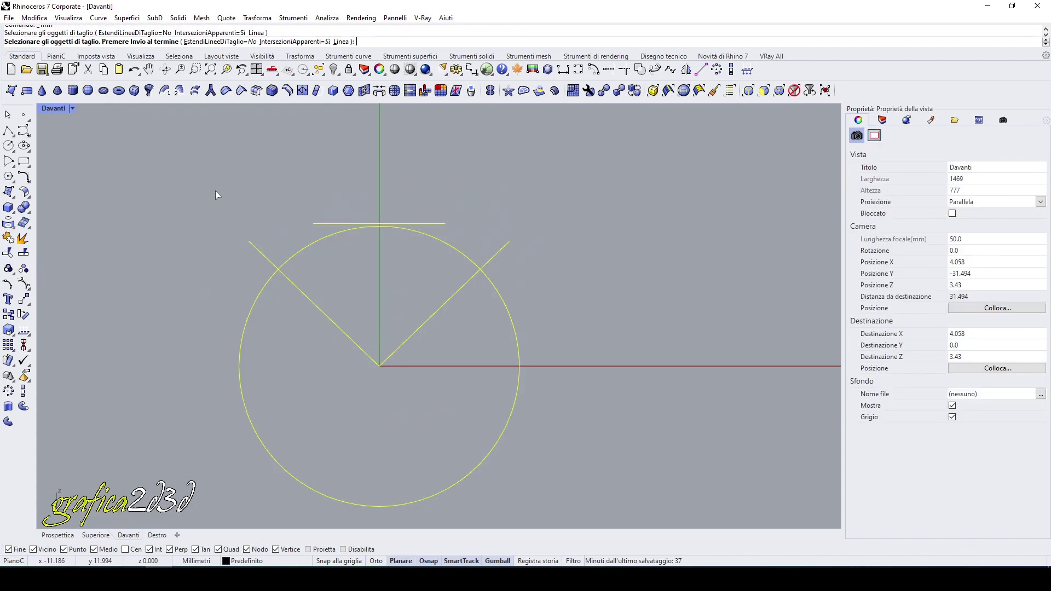
pyautogui.press('Return')
pyautogui.click(312, 242)
pyautogui.click(455, 248)
pyautogui.press('Return')
# - Delete both slanted construction lines
pyautogui.click(501, 251)
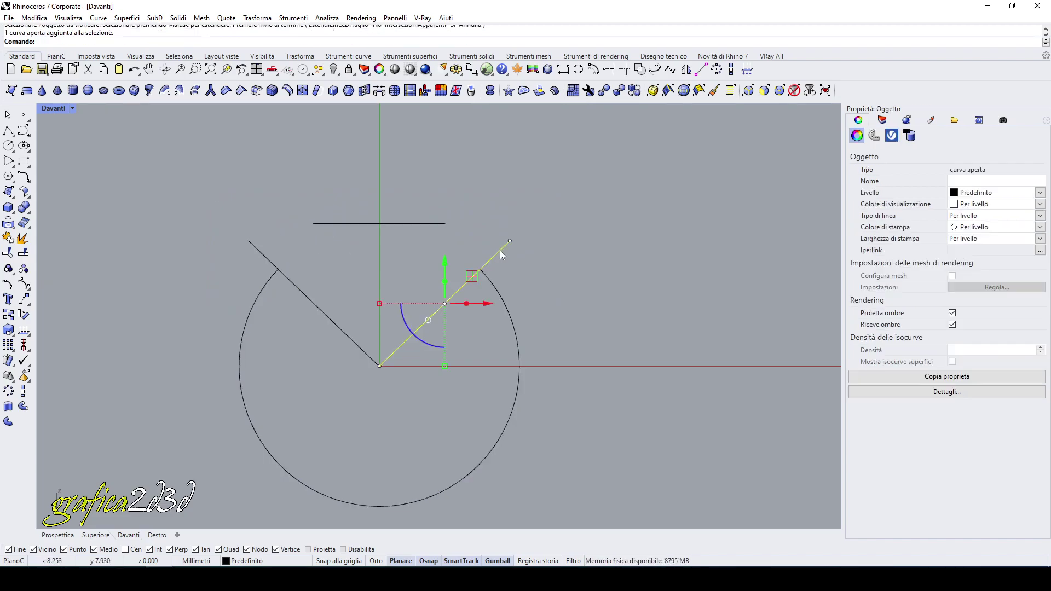
pyautogui.press('Delete')
pyautogui.click(324, 310)
pyautogui.press('Delete')
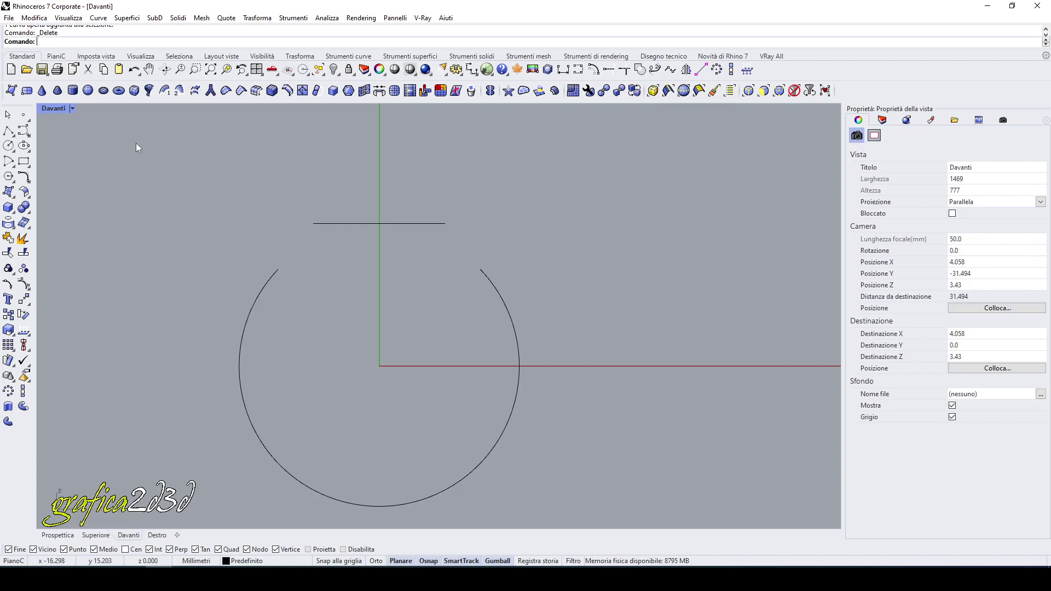
# - Move the heart curve's seam point to the heart's lower tip, working in the maximized perspective view
pyautogui.doubleClick(44, 110)
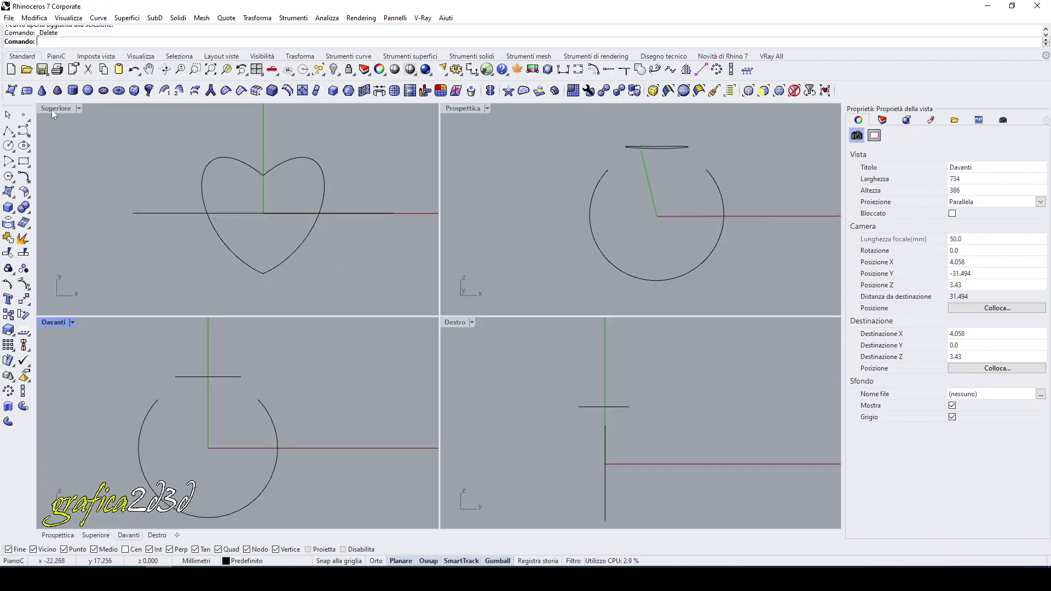
pyautogui.doubleClick(464, 109)
pyautogui.moveTo(578, 174); pyautogui.dragTo(541, 203, button='right')
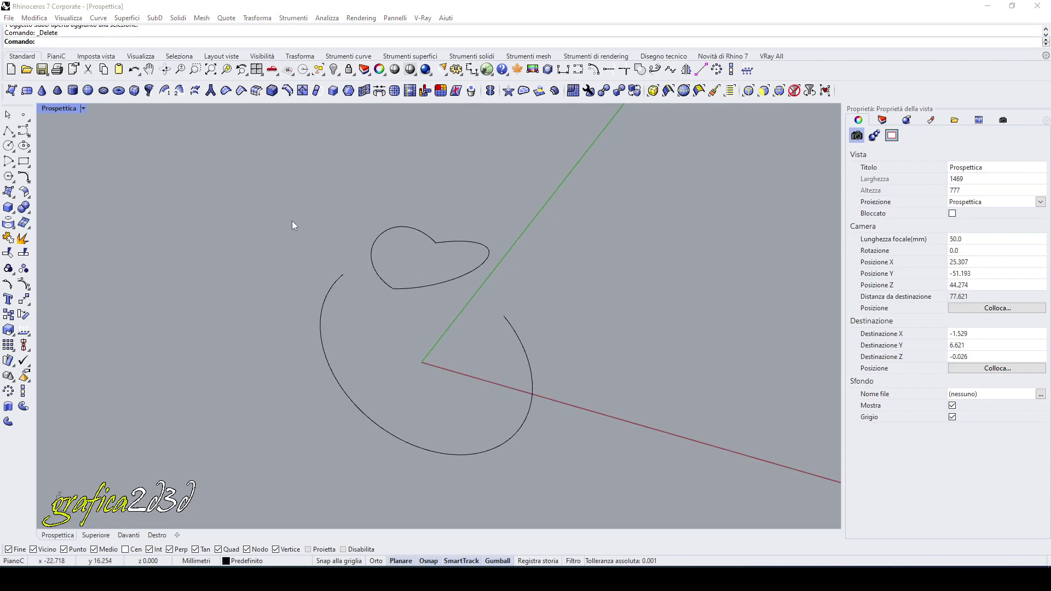
pyautogui.scroll(4, 357, 298)
pyautogui.click(321, 270)
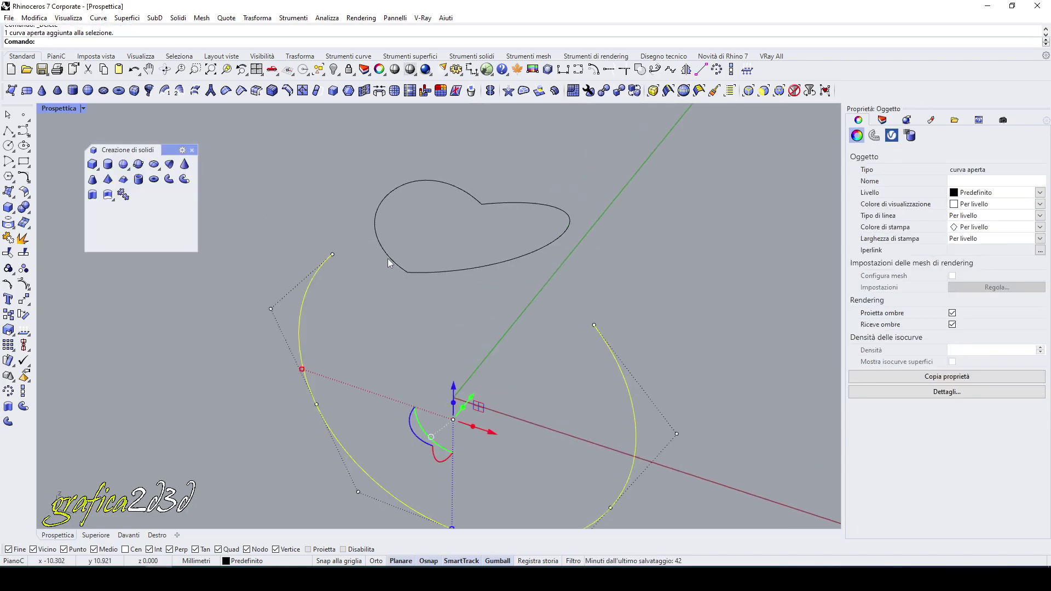
pyautogui.scroll(3, 386, 258)
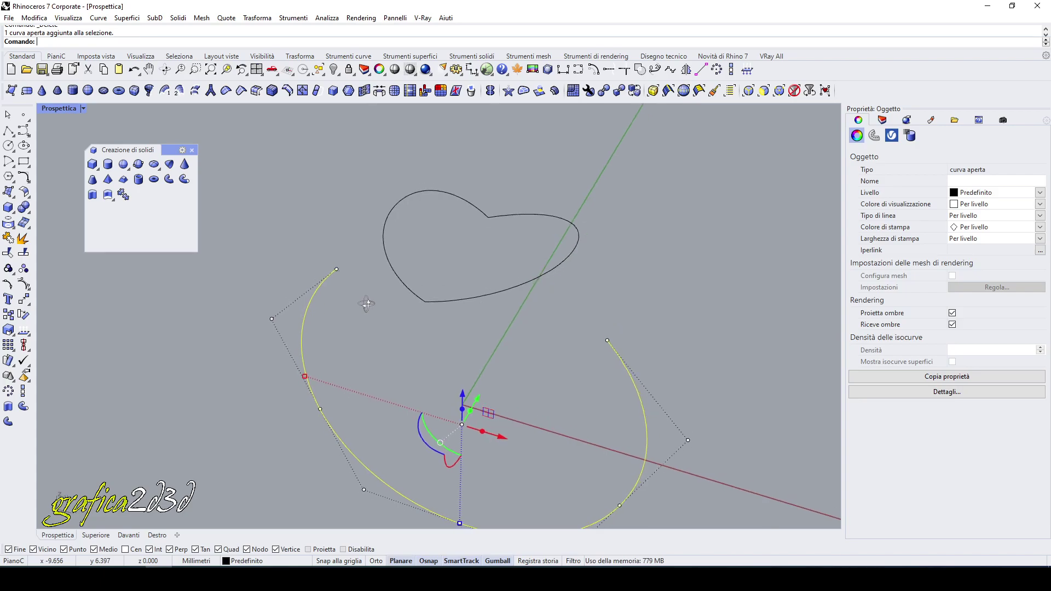
pyautogui.click(517, 213)
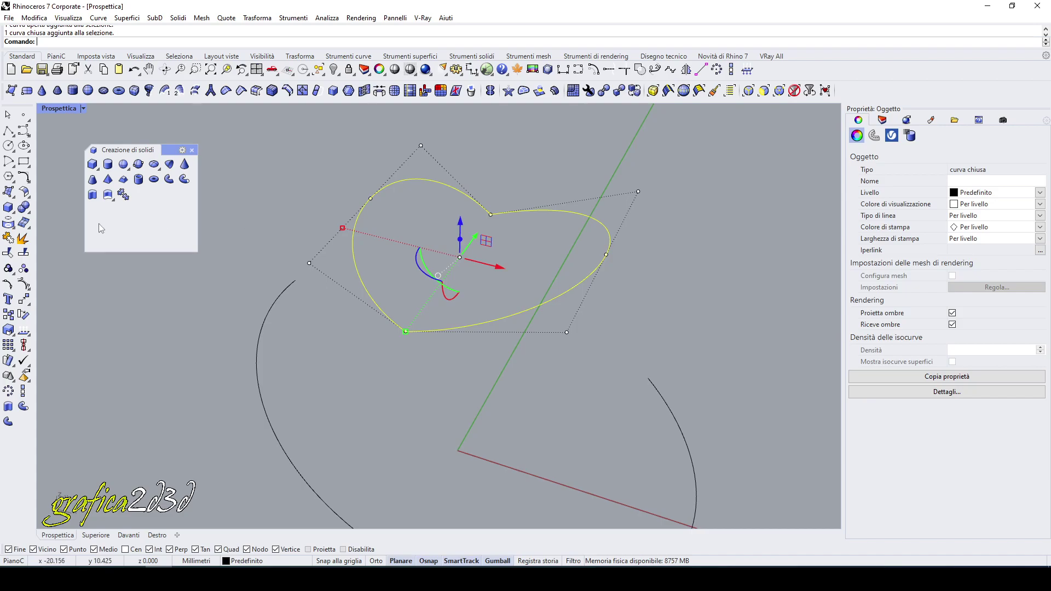
pyautogui.click(28, 182)
pyautogui.moveTo(60, 173); pyautogui.dragTo(695, 143)
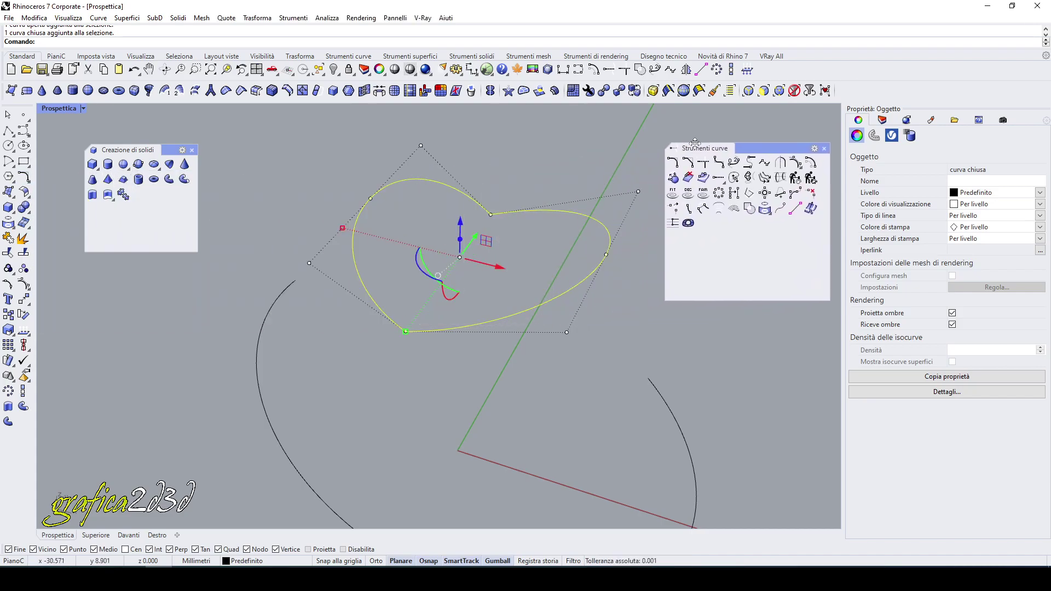
pyautogui.click(734, 178)
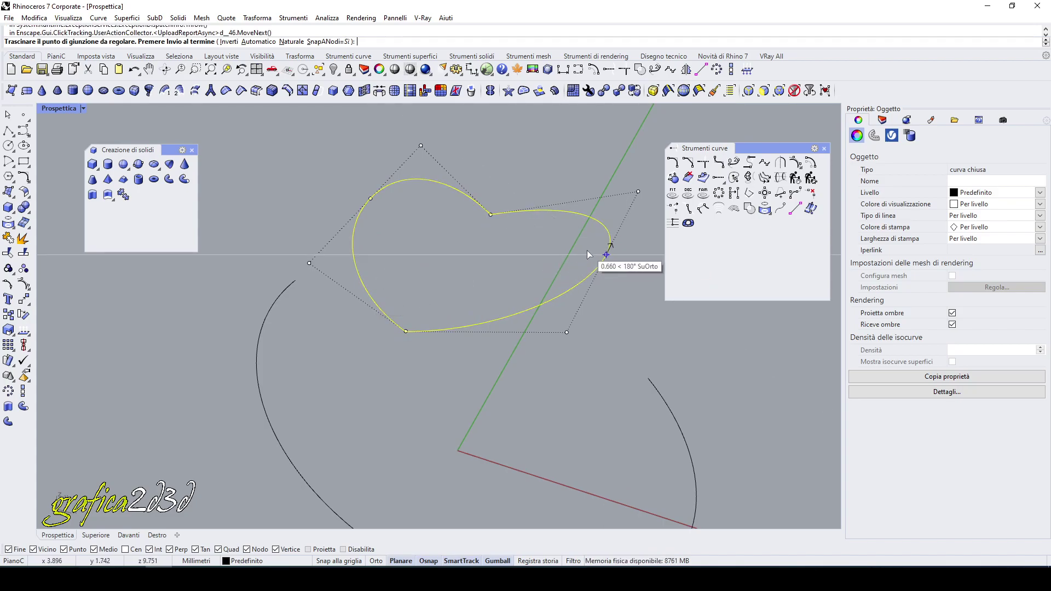
pyautogui.moveTo(606, 265); pyautogui.dragTo(406, 331)
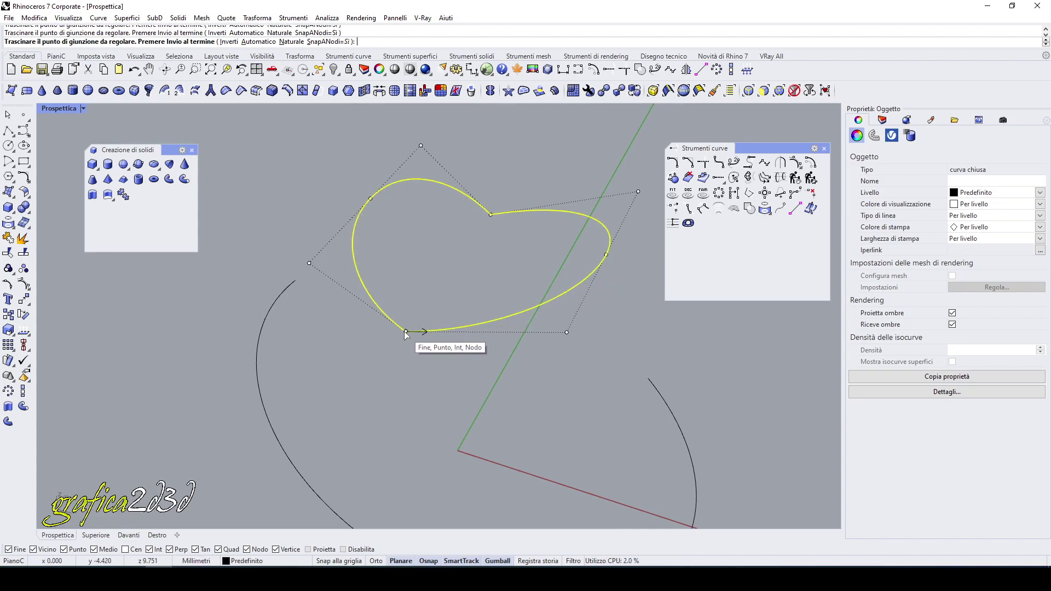
pyautogui.rightClick(641, 229)
pyautogui.moveTo(468, 280); pyautogui.dragTo(487, 277, button='right')
pyautogui.click(512, 186)
pyautogui.press('Escape')
pyautogui.moveTo(528, 207); pyautogui.dragTo(513, 189, button='right')
pyautogui.click(511, 196)
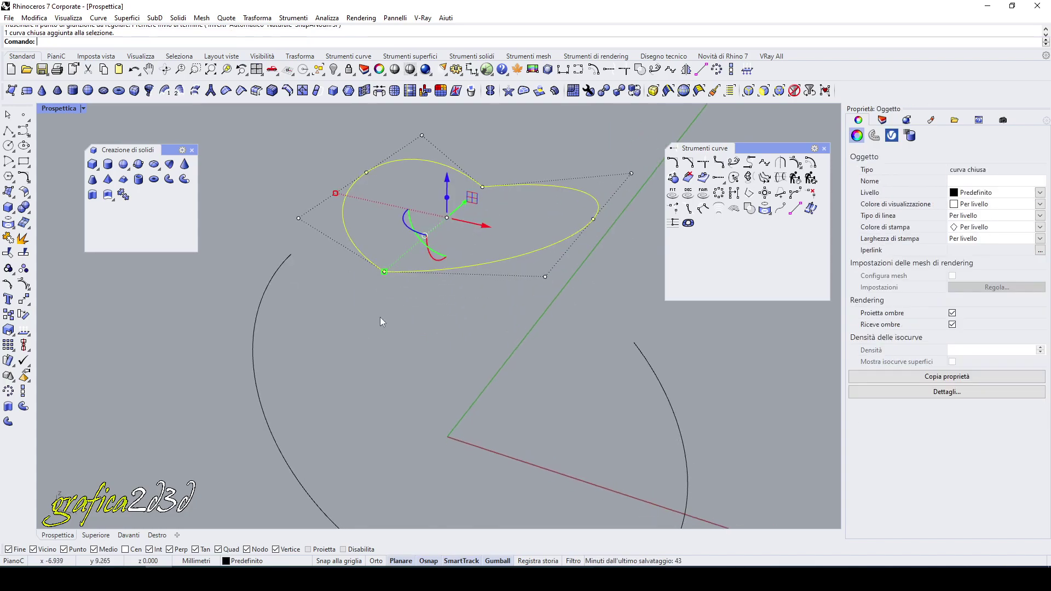
pyautogui.click(361, 334)
pyautogui.moveTo(398, 301); pyautogui.dragTo(396, 319, button='right')
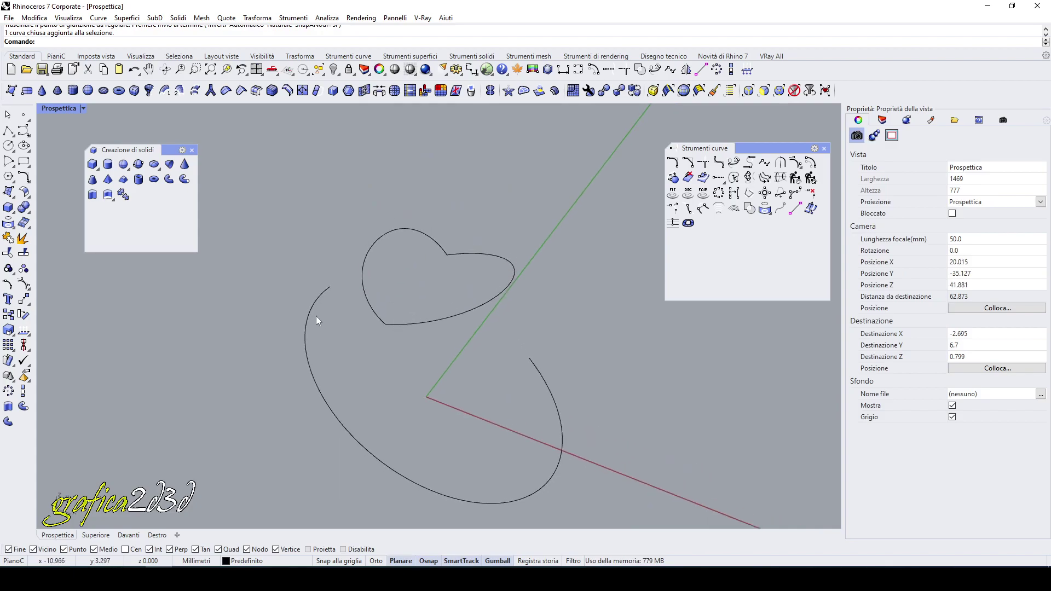
# - Extrude the open ring curve as a SubD strip, 1.6 mm to both sides of the curve
pyautogui.moveTo(327, 299); pyautogui.dragTo(319, 293, button='right')
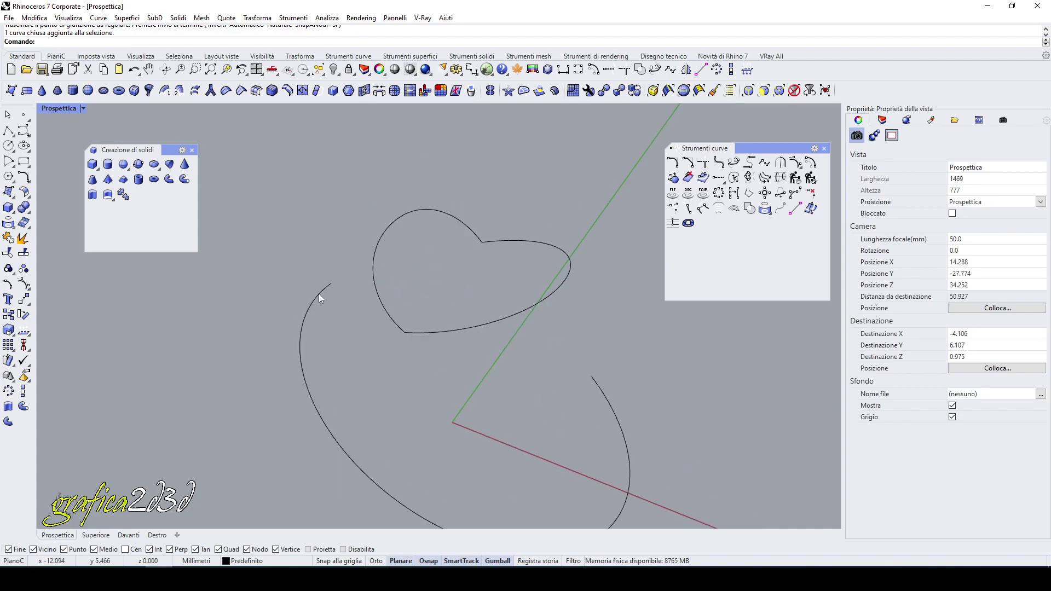
pyautogui.click(318, 294)
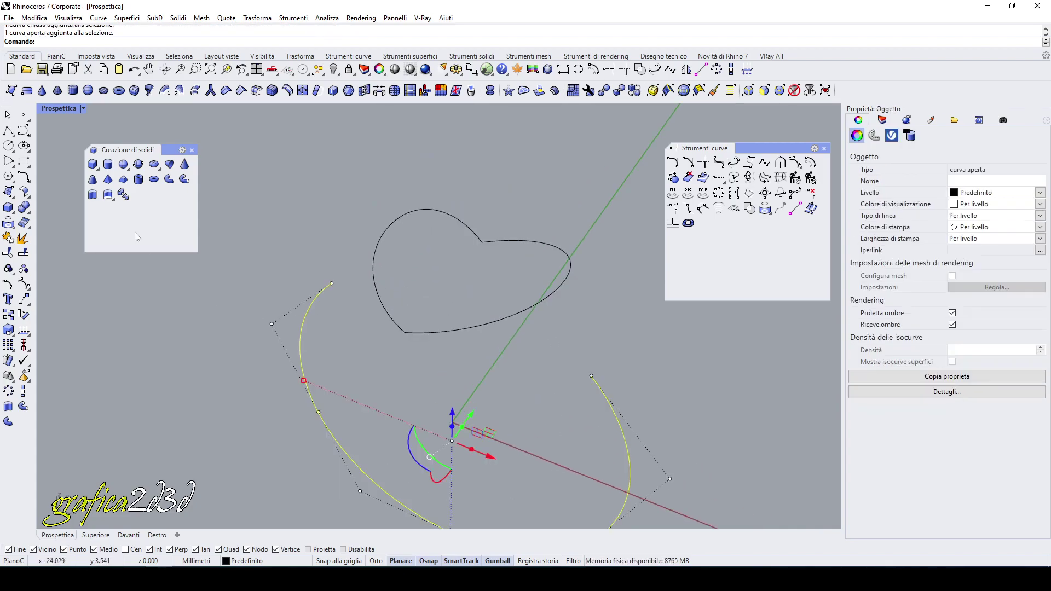
pyautogui.click(94, 196)
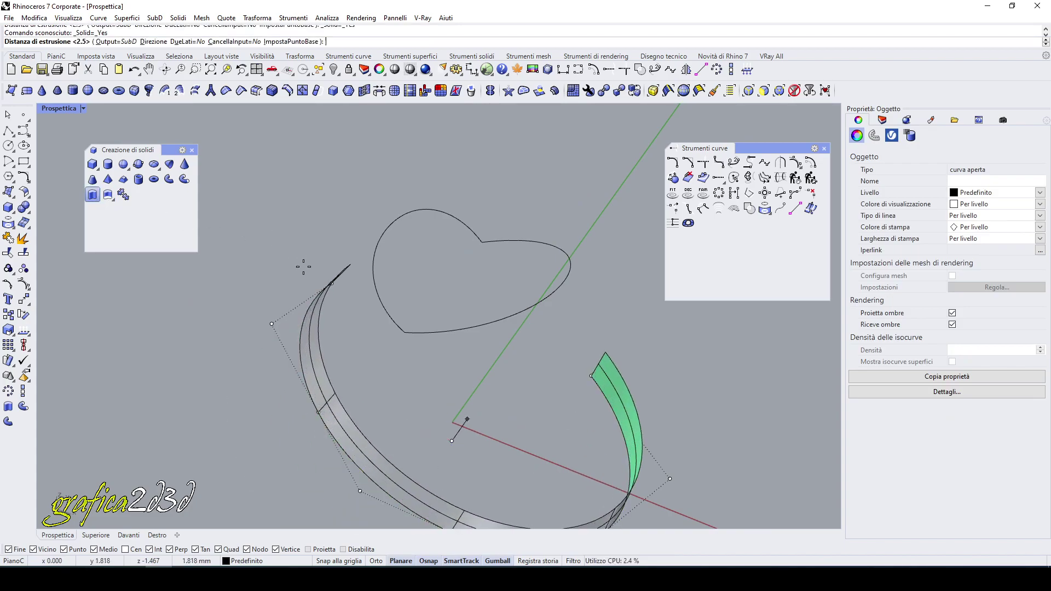
pyautogui.click(116, 42)
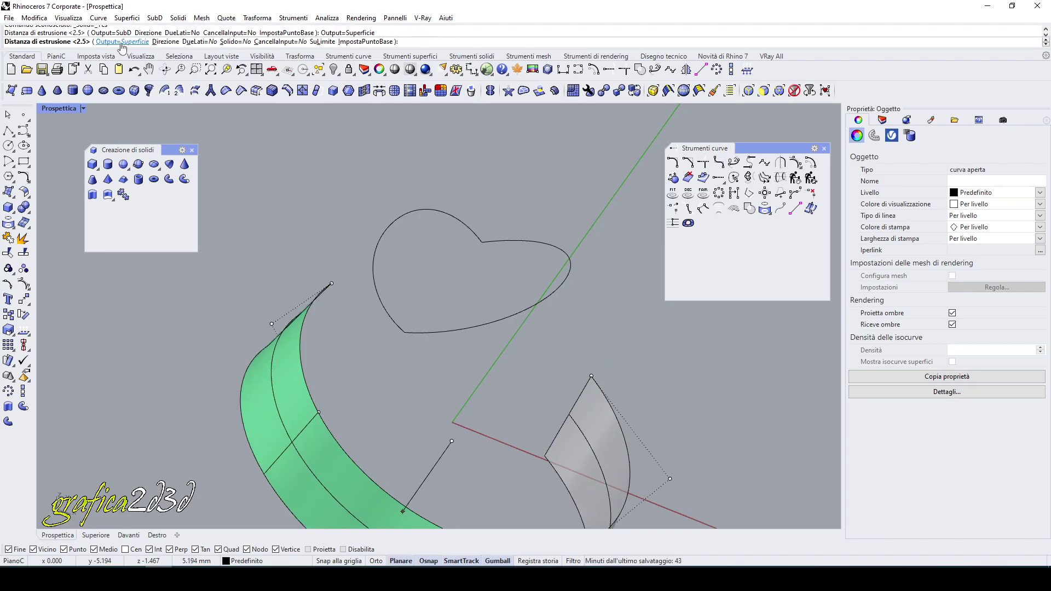
pyautogui.click(121, 42)
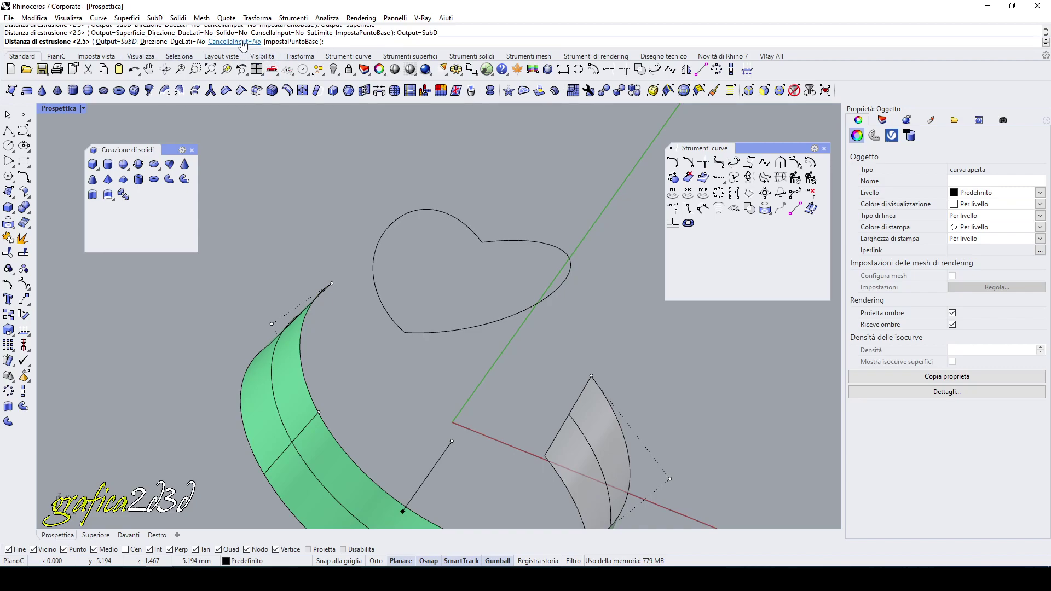
pyautogui.click(187, 42)
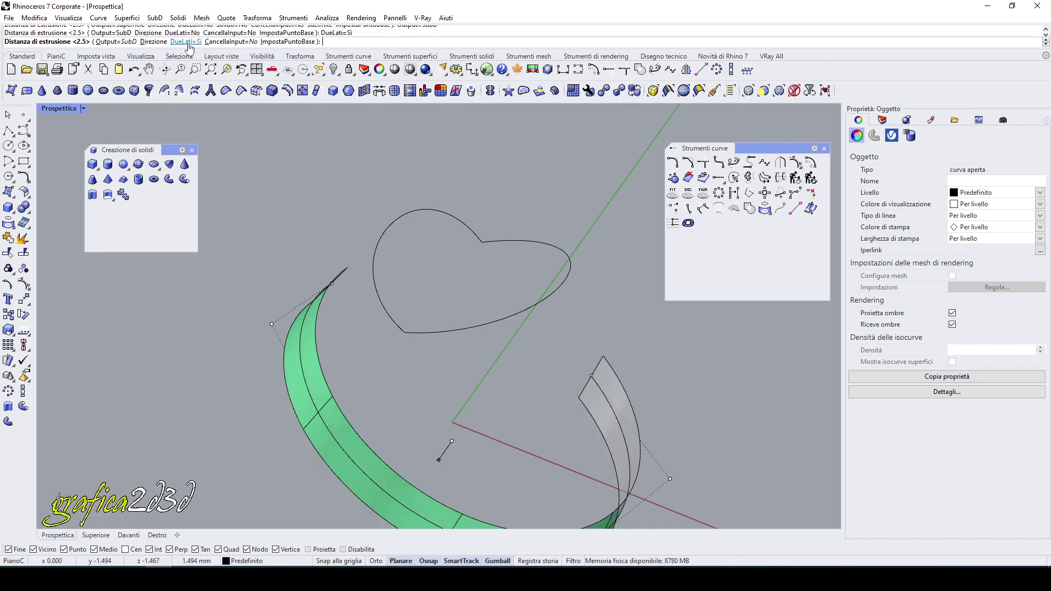
pyautogui.moveTo(378, 219); pyautogui.dragTo(320, 250, button='right')
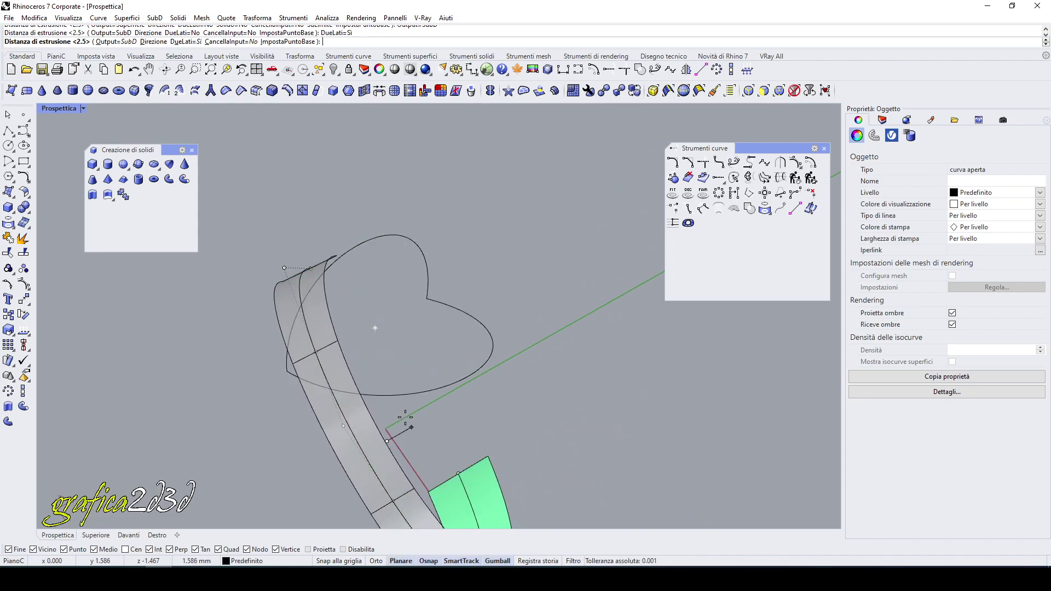
pyautogui.write('1.')
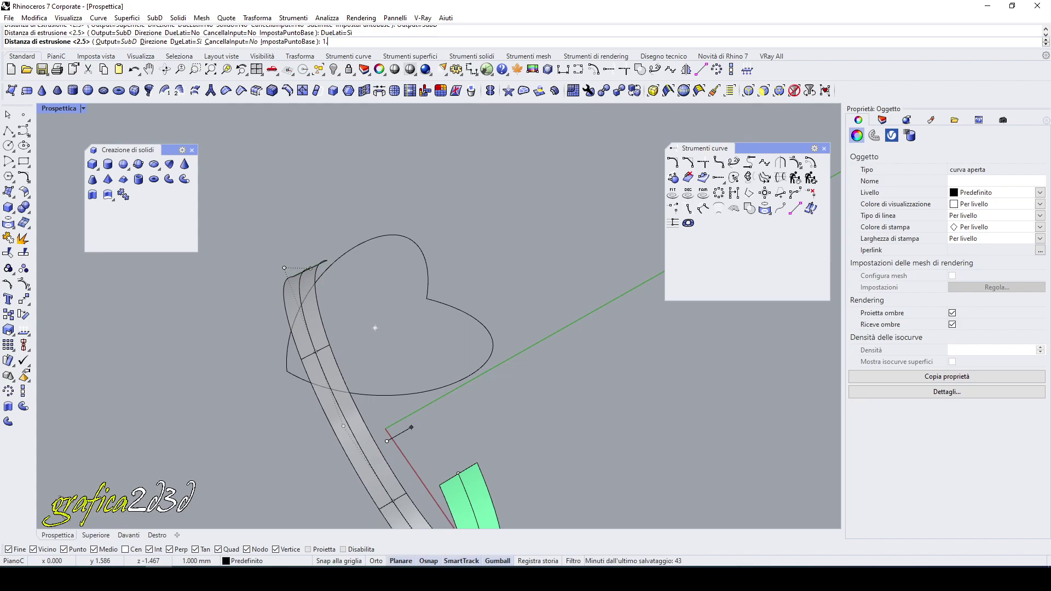
pyautogui.write('8')
pyautogui.press('BackSpace')
pyautogui.write('6')
pyautogui.press('Return')
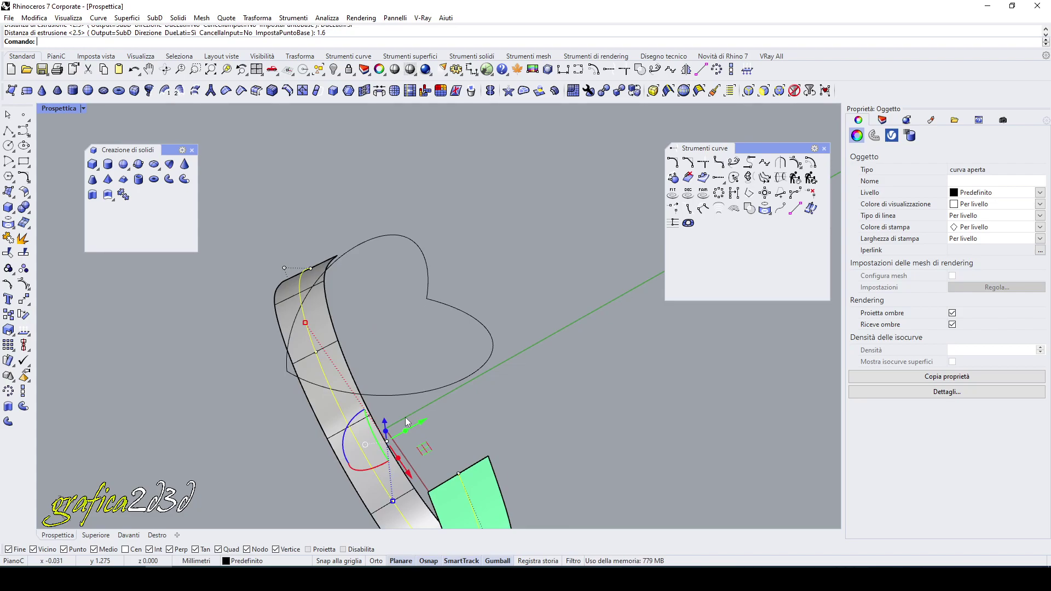
# - Extrude the heart curve 2.5 mm downward as a one-sided SubD band
pyautogui.moveTo(628, 382); pyautogui.dragTo(542, 281, button='right')
pyautogui.click(475, 238)
pyautogui.moveTo(475, 238); pyautogui.dragTo(481, 262, button='right')
pyautogui.scroll(4, 365, 252)
pyautogui.click(403, 188)
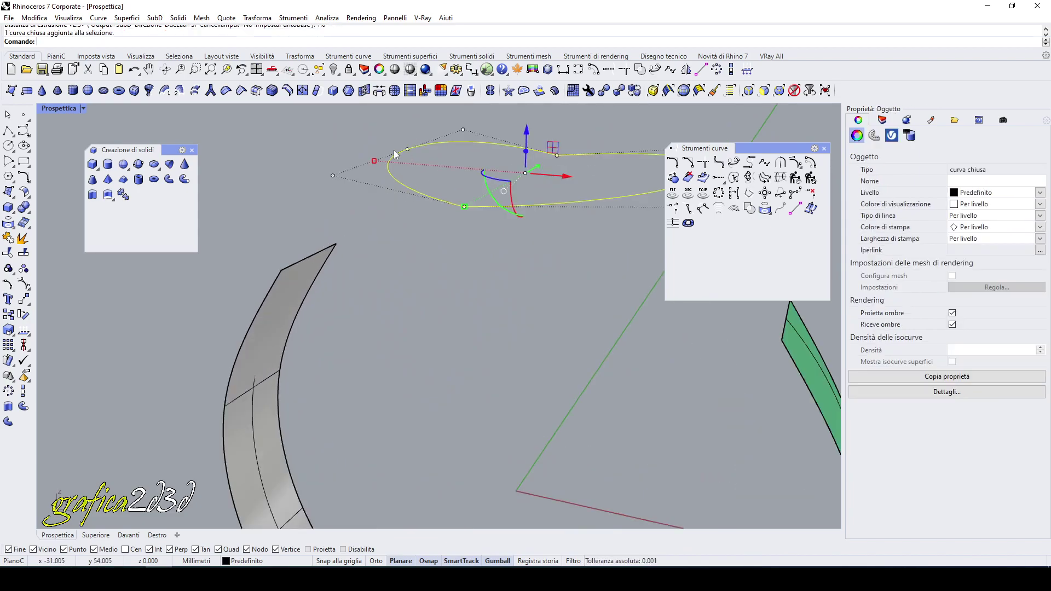
pyautogui.click(92, 196)
pyautogui.click(126, 43)
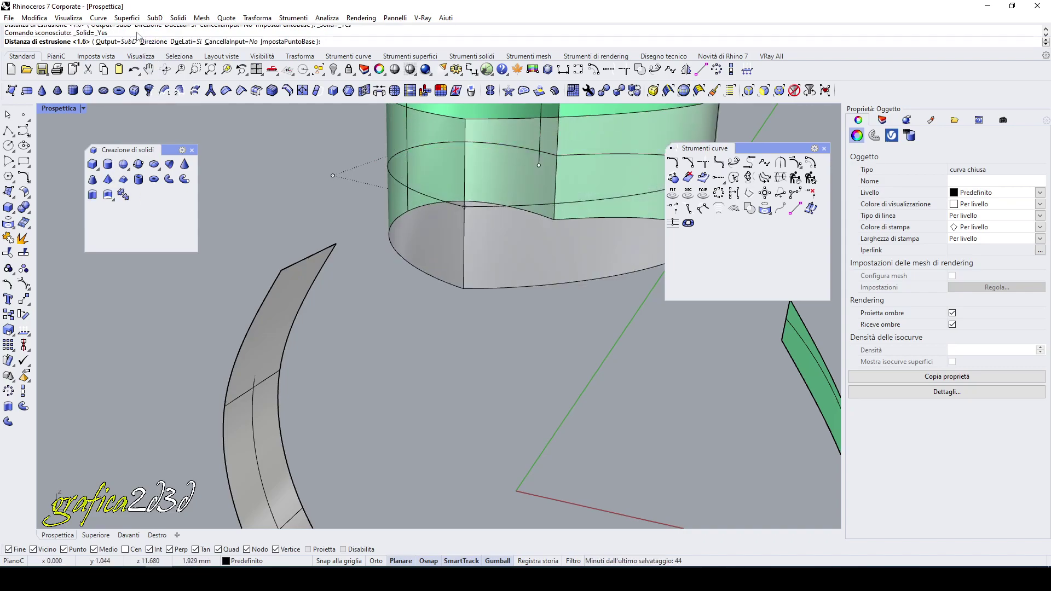
pyautogui.click(184, 41)
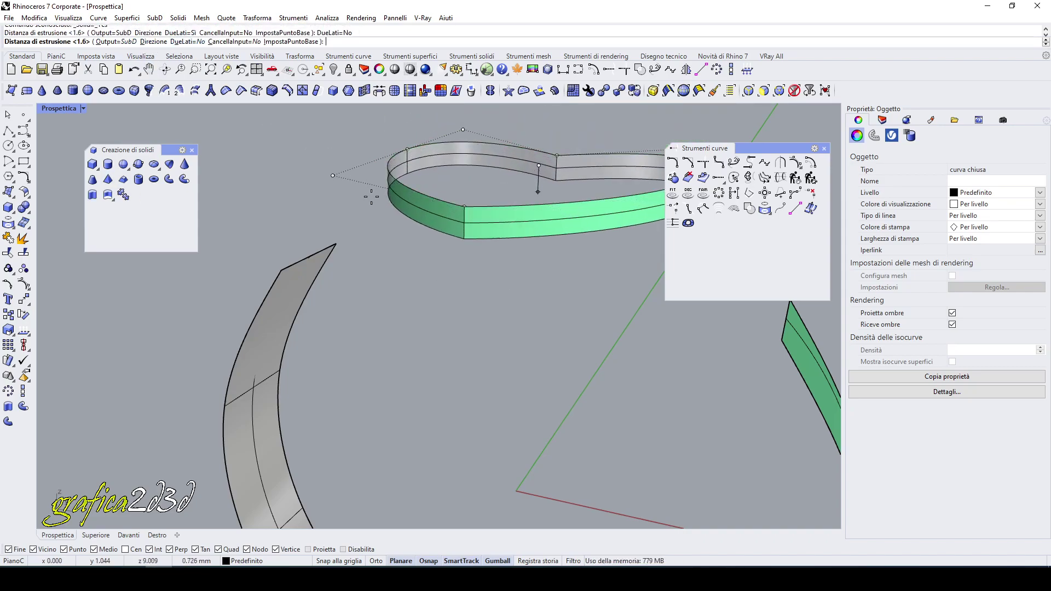
pyautogui.doubleClick(58, 108)
pyautogui.scroll(3, 203, 378)
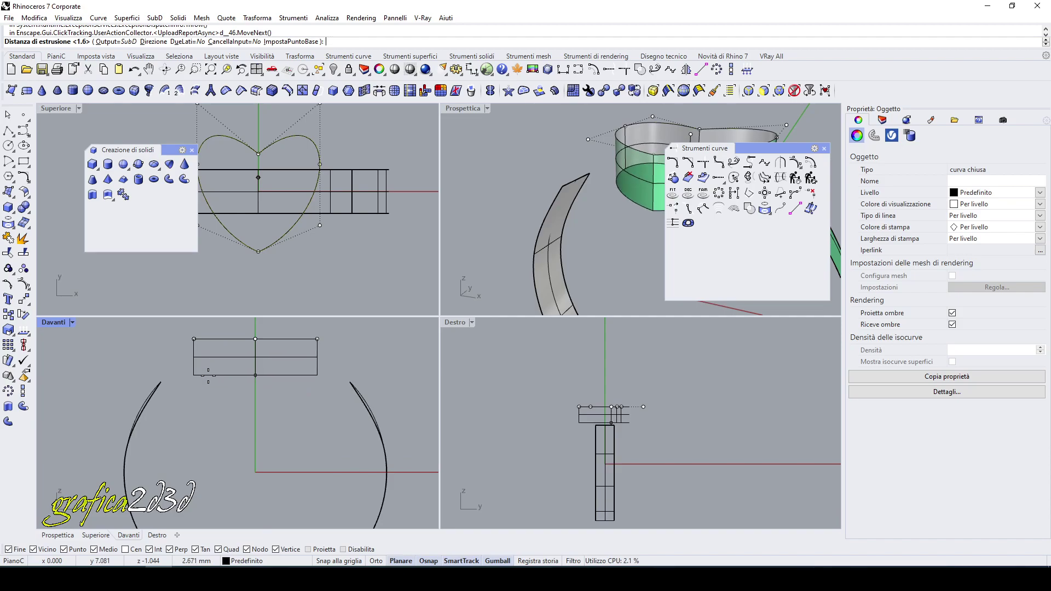
pyautogui.write('1')
pyautogui.write('2.5')
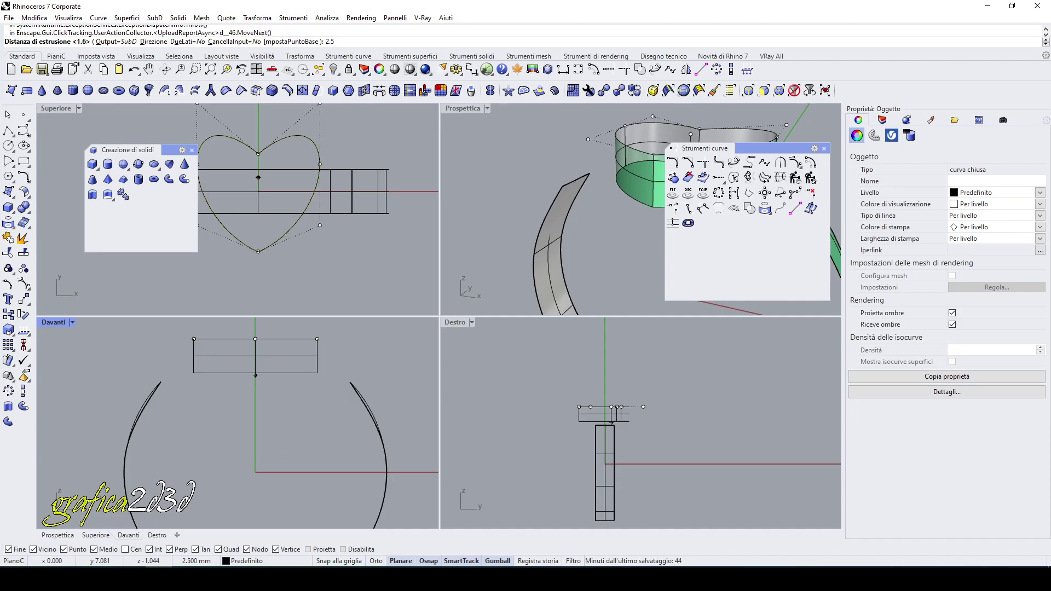
pyautogui.press('Return')
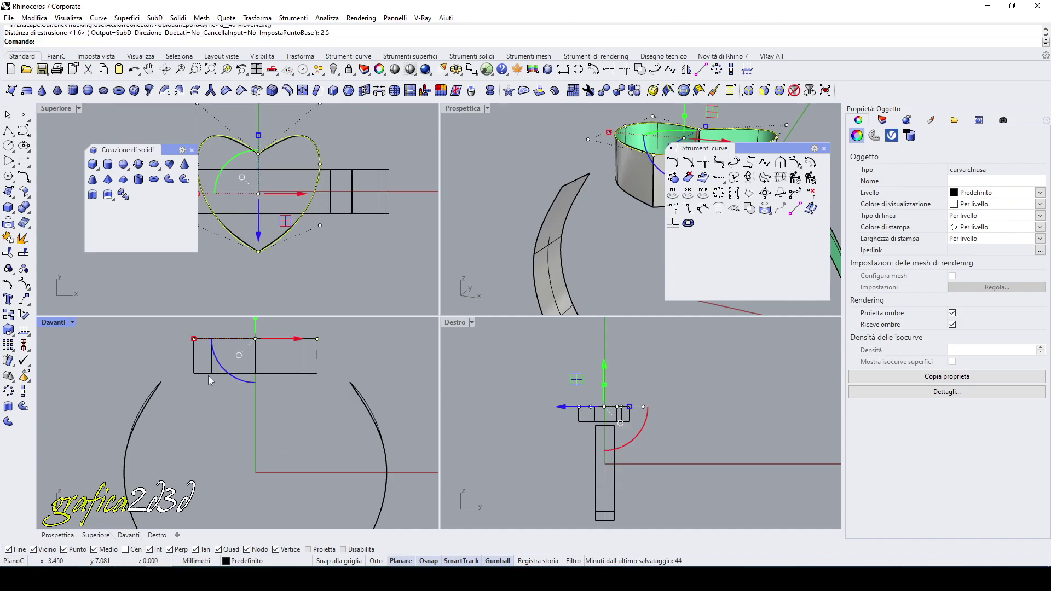
# - Delete the original heart curve along the upper edge of the extruded heart band, working in the maximized perspective view
pyautogui.doubleClick(451, 110)
pyautogui.scroll(-8, 391, 204)
pyautogui.moveTo(389, 209)
pyautogui.mouseDown(button='right')
pyautogui.moveTo(389, 252)
pyautogui.moveTo(390, 212)
pyautogui.mouseUp(button='right')
pyautogui.click(583, 304)
pyautogui.moveTo(583, 305); pyautogui.dragTo(552, 307, button='right')
pyautogui.scroll(5, 529, 276)
pyautogui.scroll(4, 527, 270)
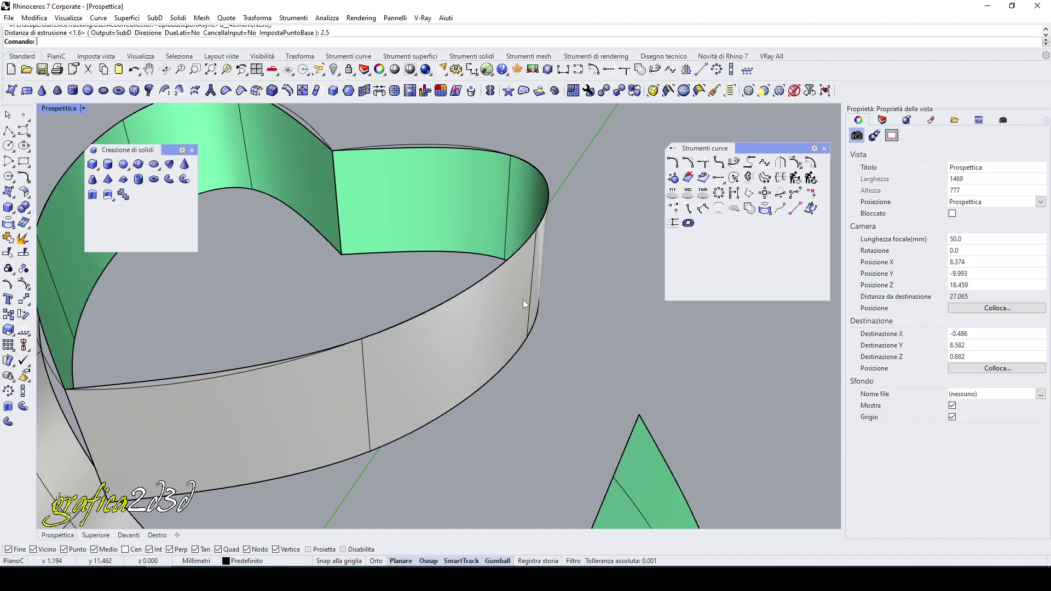
pyautogui.scroll(-3, 523, 300)
pyautogui.scroll(5, 438, 295)
pyautogui.click(412, 275)
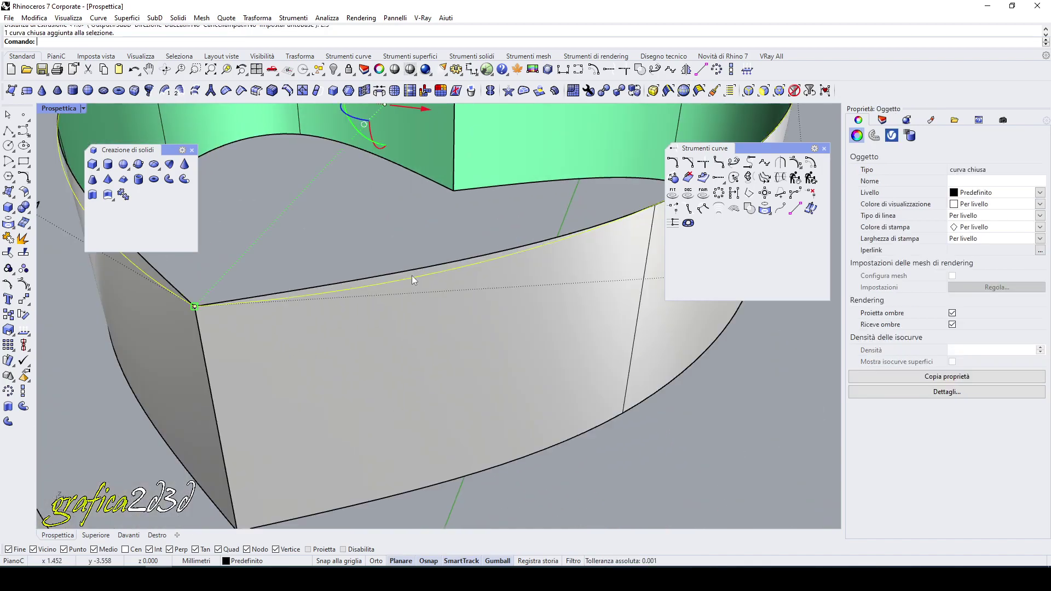
pyautogui.press('Delete')
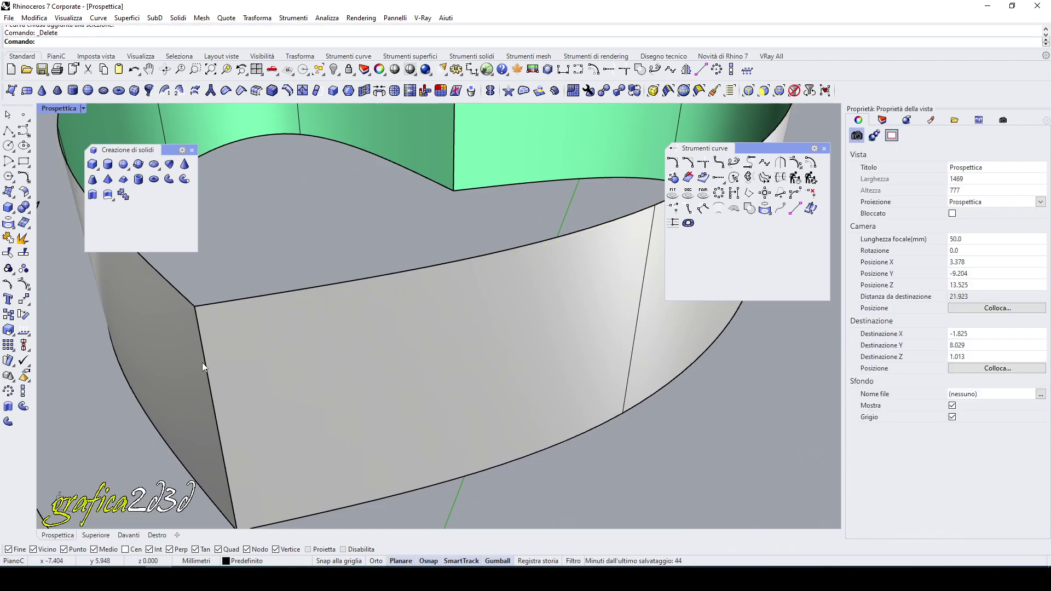
# - Hide the original open ring curve running along the middle of the ring strip
pyautogui.scroll(-6, 238, 490)
pyautogui.moveTo(258, 450); pyautogui.dragTo(271, 452, button='right')
pyautogui.scroll(-3, 317, 401)
pyautogui.moveTo(317, 401); pyautogui.dragTo(353, 393, button='right')
pyautogui.scroll(1, 408, 412)
pyautogui.scroll(2, 407, 411)
pyautogui.moveTo(407, 412); pyautogui.dragTo(423, 388, button='right')
pyautogui.moveTo(343, 341); pyautogui.dragTo(332, 339, button='right')
pyautogui.scroll(-4, 408, 296)
pyautogui.moveTo(399, 313); pyautogui.dragTo(323, 336, button='right')
pyautogui.scroll(4, 251, 334)
pyautogui.scroll(2, 215, 390)
pyautogui.moveTo(215, 389); pyautogui.dragTo(231, 383, button='right')
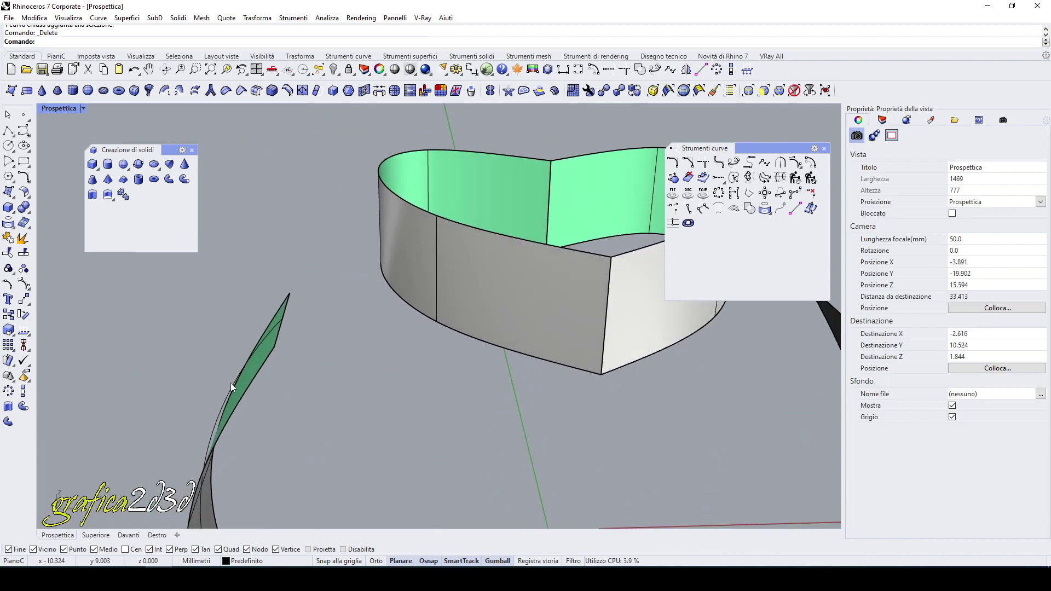
pyautogui.click(227, 378)
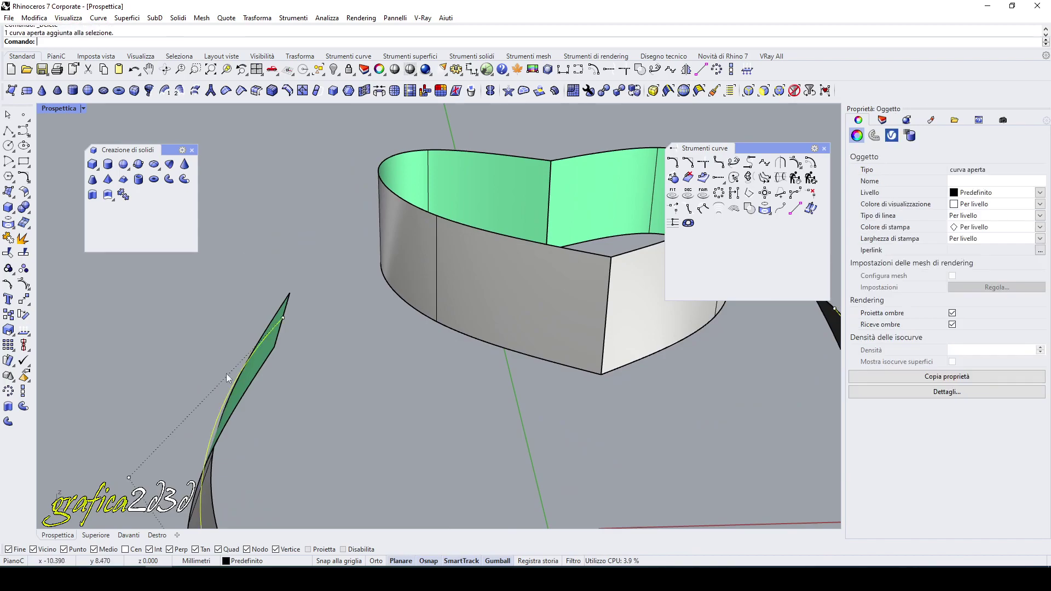
pyautogui.click(334, 69)
pyautogui.scroll(-3, 347, 261)
pyautogui.moveTo(347, 261); pyautogui.dragTo(321, 312, button='right')
pyautogui.scroll(3, 364, 285)
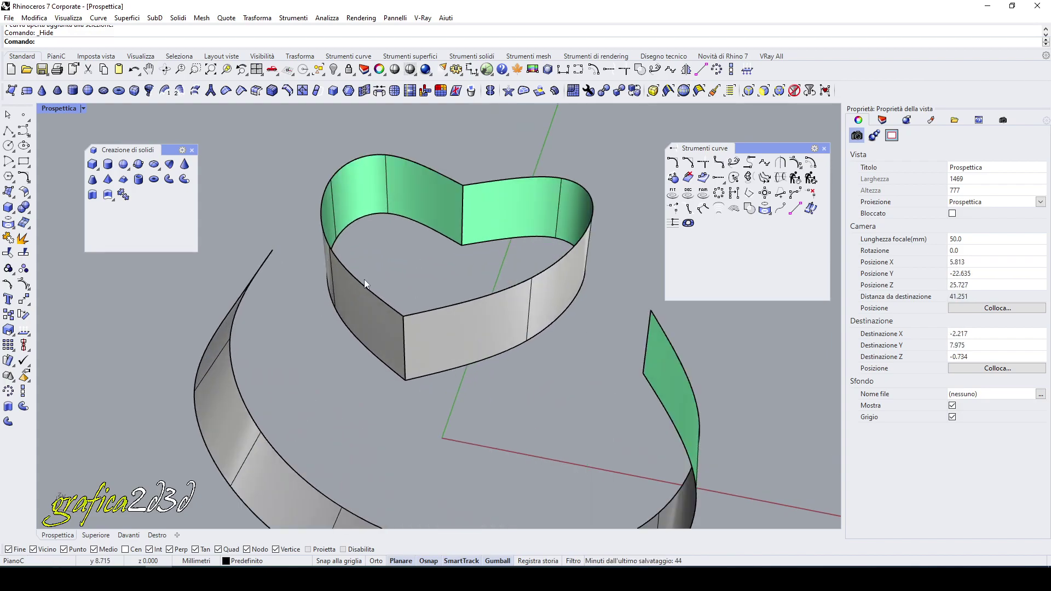
pyautogui.click(420, 317)
pyautogui.click(241, 412)
pyautogui.press('Escape')
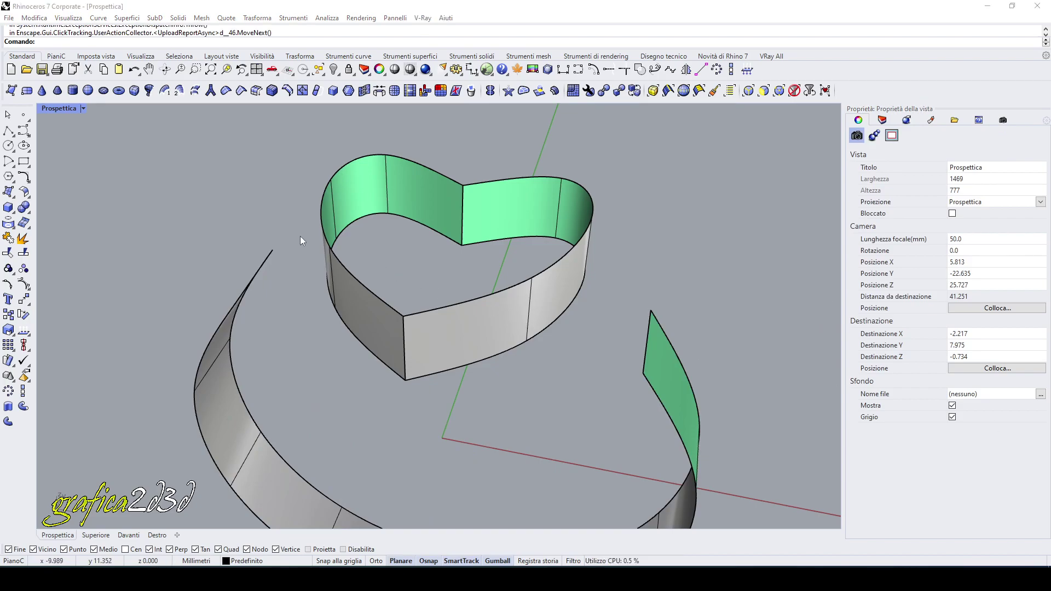
# - Create an enlarged copy of the ring strip in the front view, scaled uniformly in 3D about its centre to surround the original
pyautogui.scroll(-4, 292, 235)
pyautogui.moveTo(264, 345); pyautogui.dragTo(262, 314, button='right')
pyautogui.scroll(2, 263, 314)
pyautogui.scroll(2, 263, 314)
pyautogui.click(238, 285)
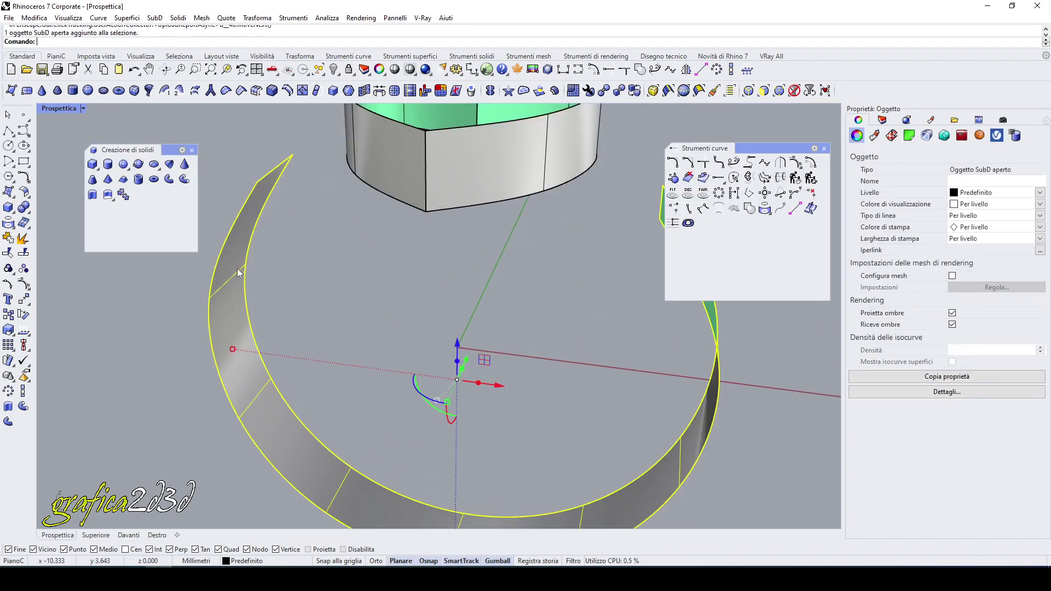
pyautogui.doubleClick(58, 109)
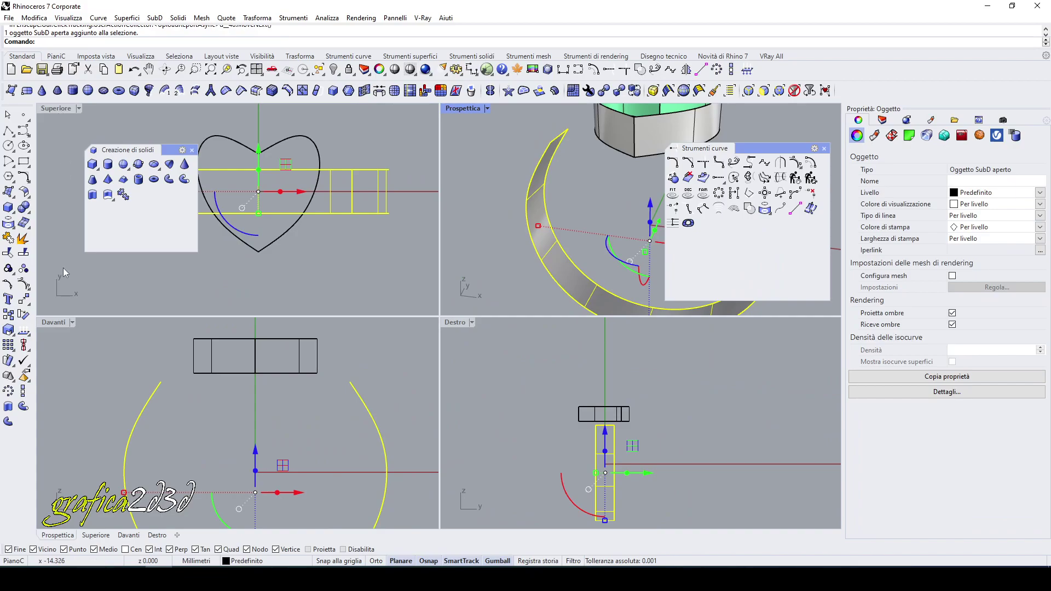
pyautogui.doubleClick(59, 323)
pyautogui.scroll(-5, 364, 230)
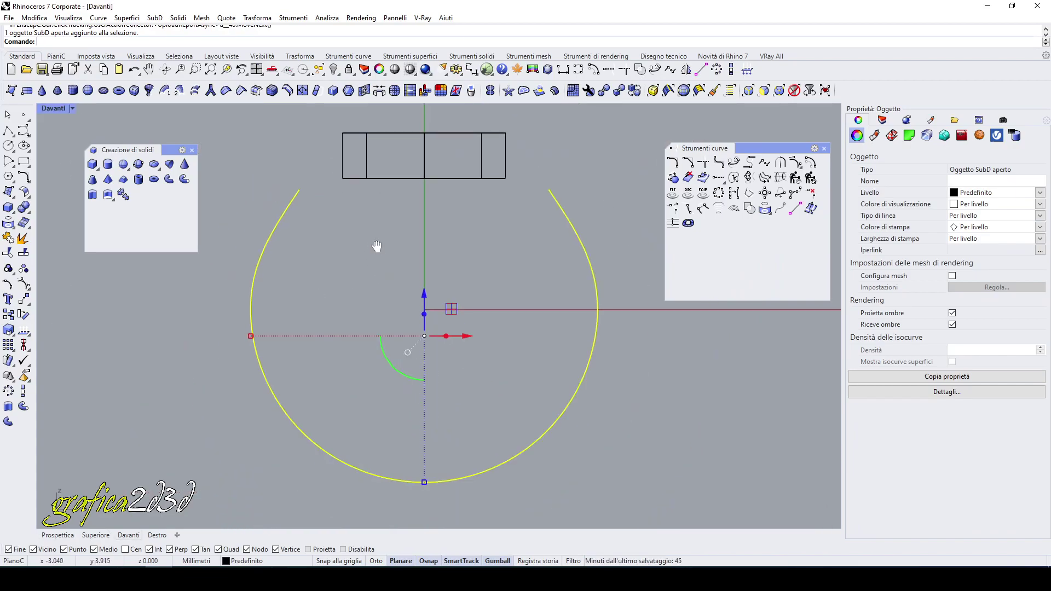
pyautogui.moveTo(381, 298); pyautogui.dragTo(410, 299, button='right')
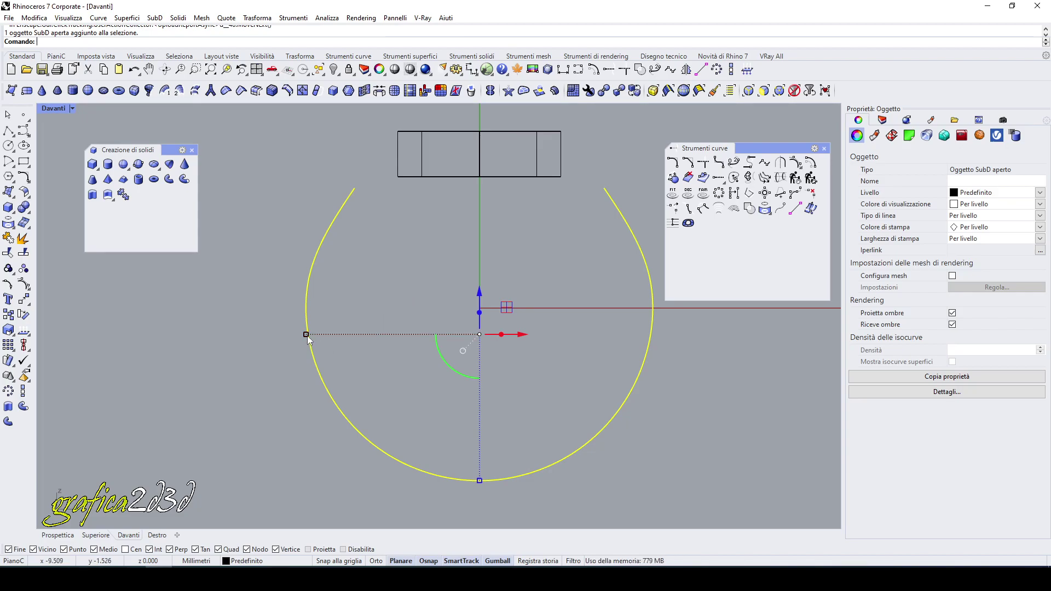
pyautogui.moveTo(306, 335); pyautogui.dragTo(272, 337)
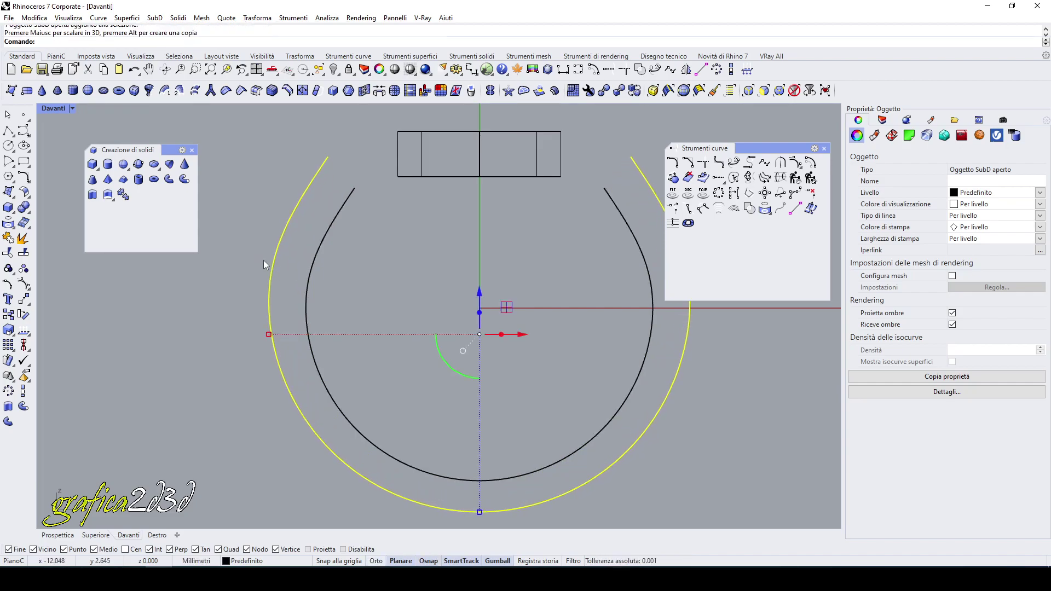
pyautogui.doubleClick(60, 109)
pyautogui.doubleClick(460, 109)
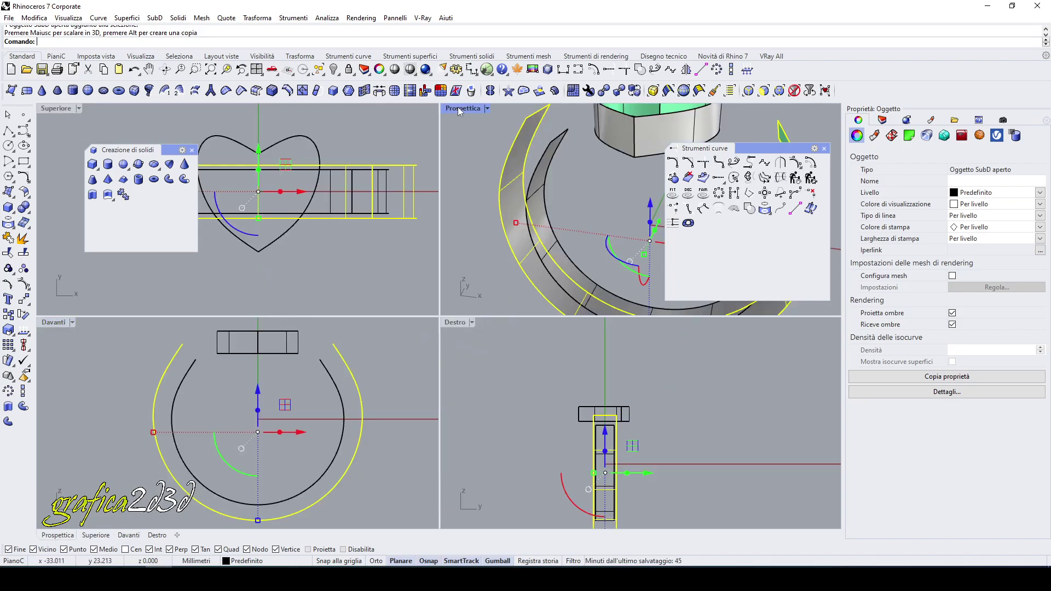
pyautogui.moveTo(462, 207); pyautogui.dragTo(474, 228, button='right')
pyautogui.click(450, 275)
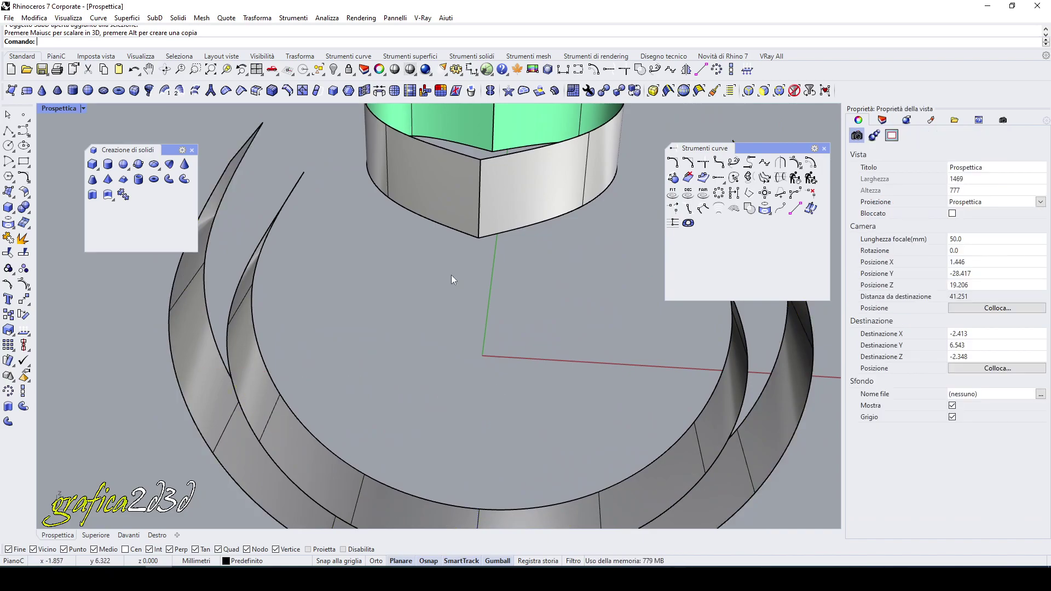
# - Create an enlarged copy of the heart band in the top view, scaled uniformly about its centre to surround the original
pyautogui.scroll(-5, 448, 274)
pyautogui.click(448, 227)
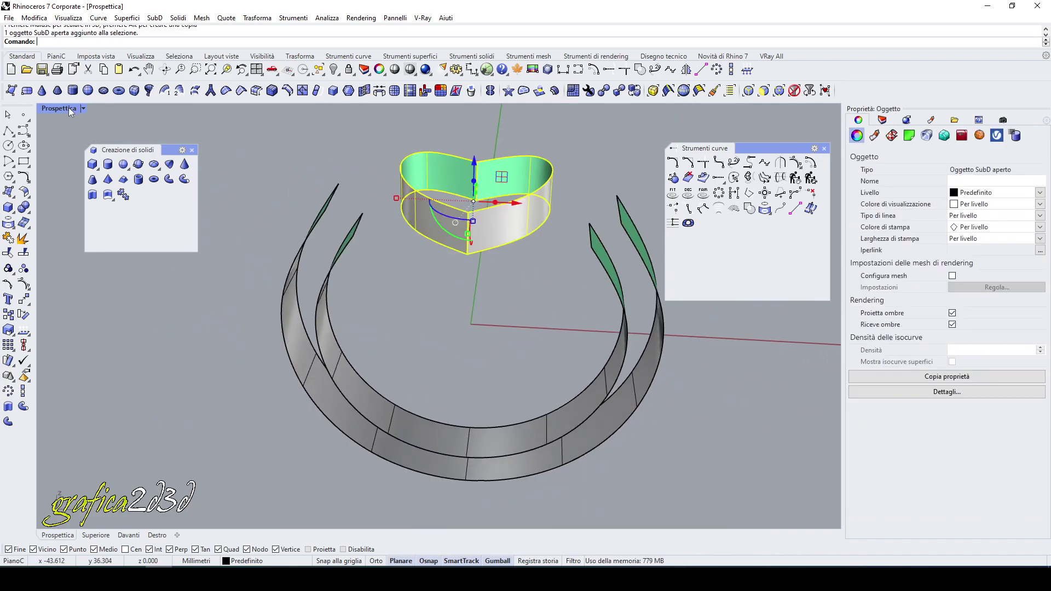
pyautogui.doubleClick(59, 108)
pyautogui.click(68, 109)
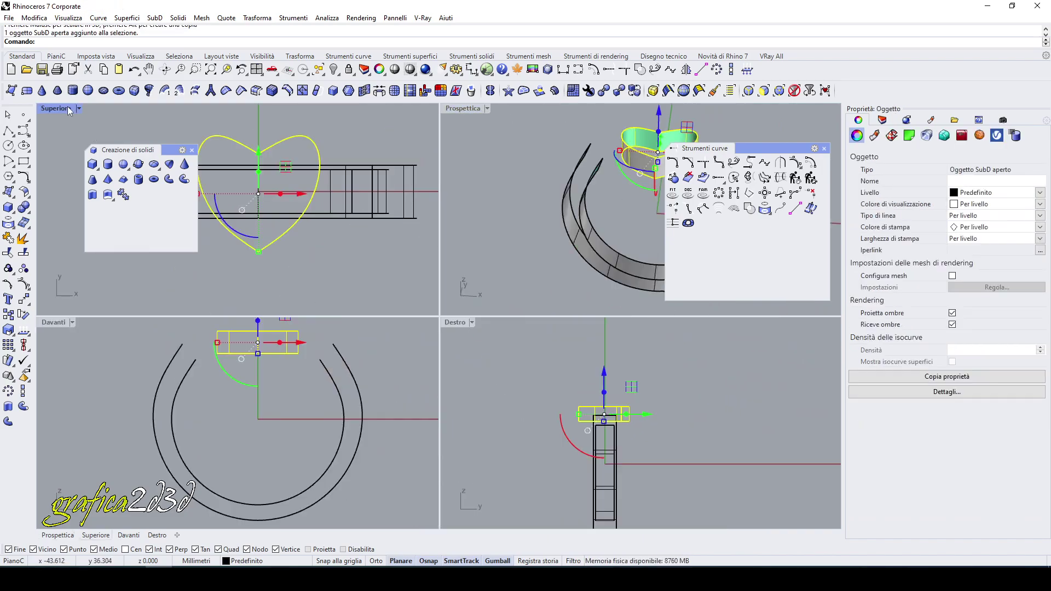
pyautogui.doubleClick(69, 109)
pyautogui.moveTo(376, 279); pyautogui.dragTo(351, 280)
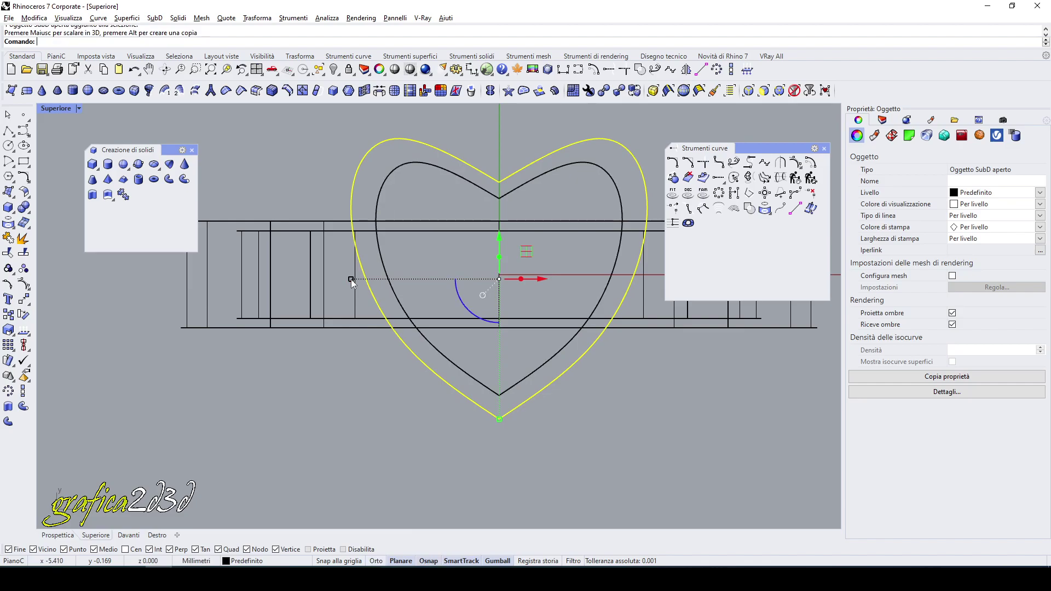
pyautogui.click(317, 158)
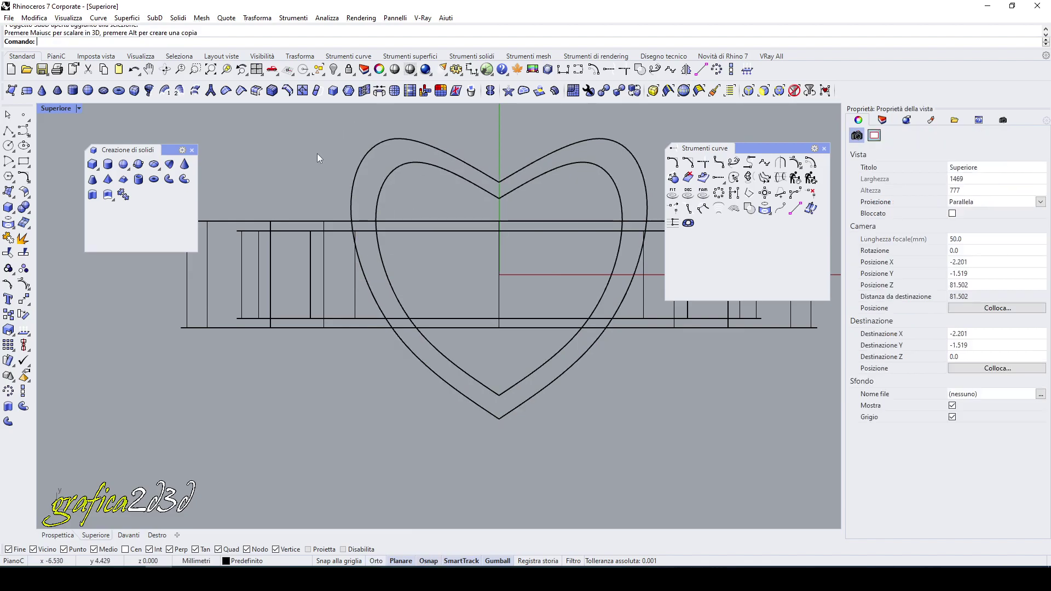
# - Bridge the boundary edges of the inner and outer ring strips in the perspective view, with 1 segment, joined and without a crease
pyautogui.doubleClick(53, 109)
pyautogui.doubleClick(451, 108)
pyautogui.moveTo(460, 142); pyautogui.dragTo(366, 318, button='right')
pyautogui.scroll(4, 256, 186)
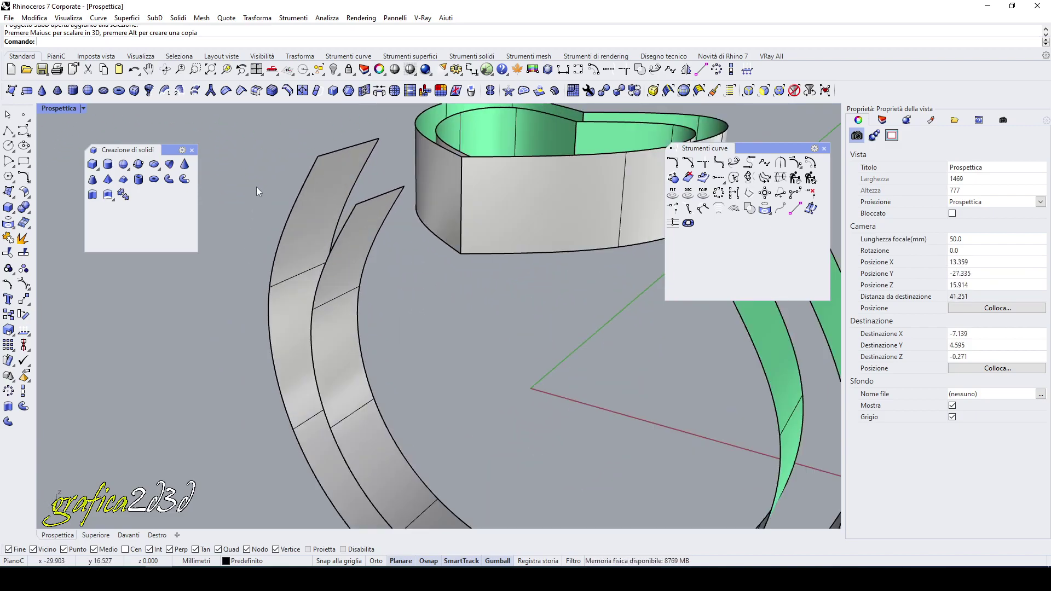
pyautogui.scroll(2, 300, 186)
pyautogui.click(304, 184)
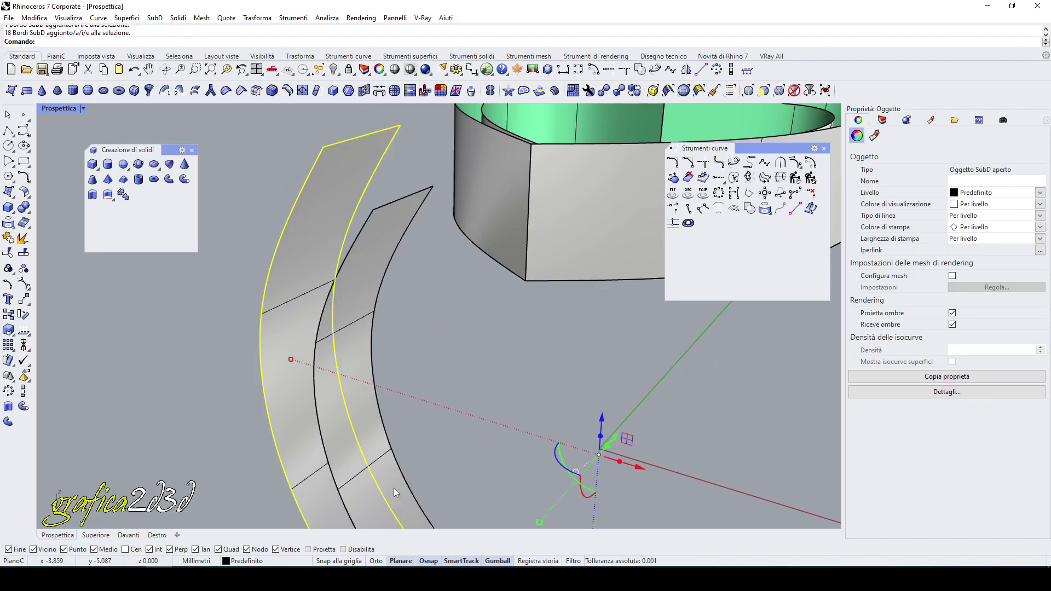
pyautogui.keyDown('shift'); pyautogui.click(369, 224); pyautogui.keyUp('shift')
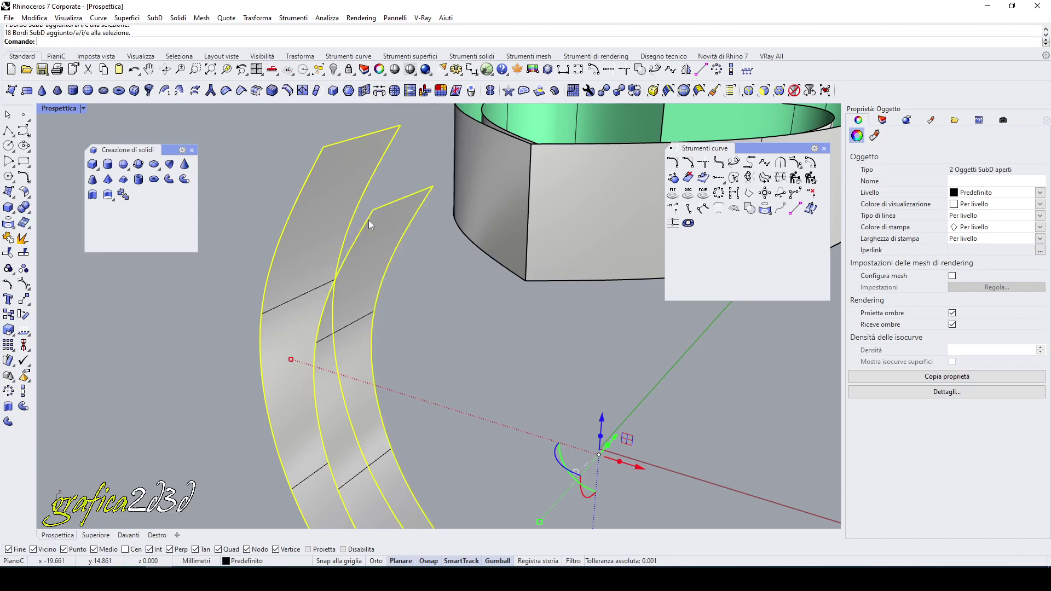
pyautogui.click(379, 91)
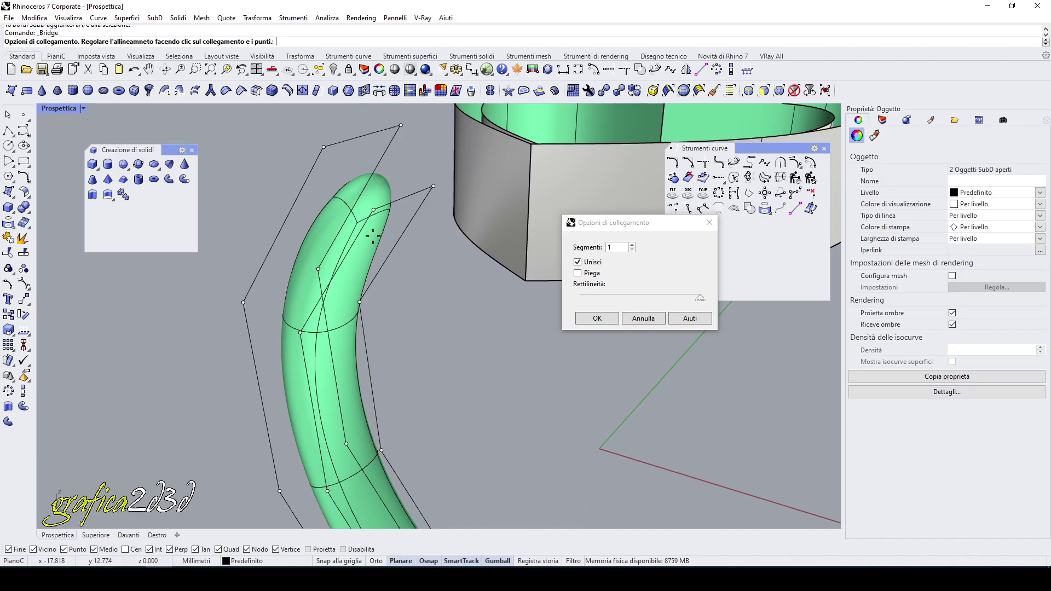
pyautogui.moveTo(410, 274); pyautogui.dragTo(413, 303, button='right')
pyautogui.scroll(-7, 360, 276)
pyautogui.scroll(3, 413, 302)
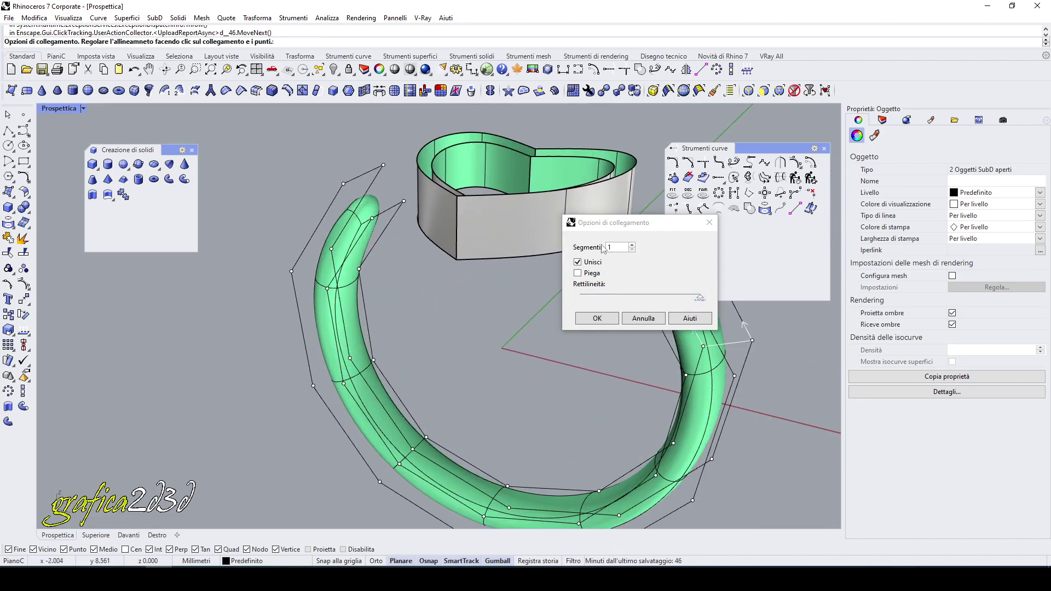
pyautogui.click(602, 318)
pyautogui.moveTo(473, 322); pyautogui.dragTo(434, 307, button='right')
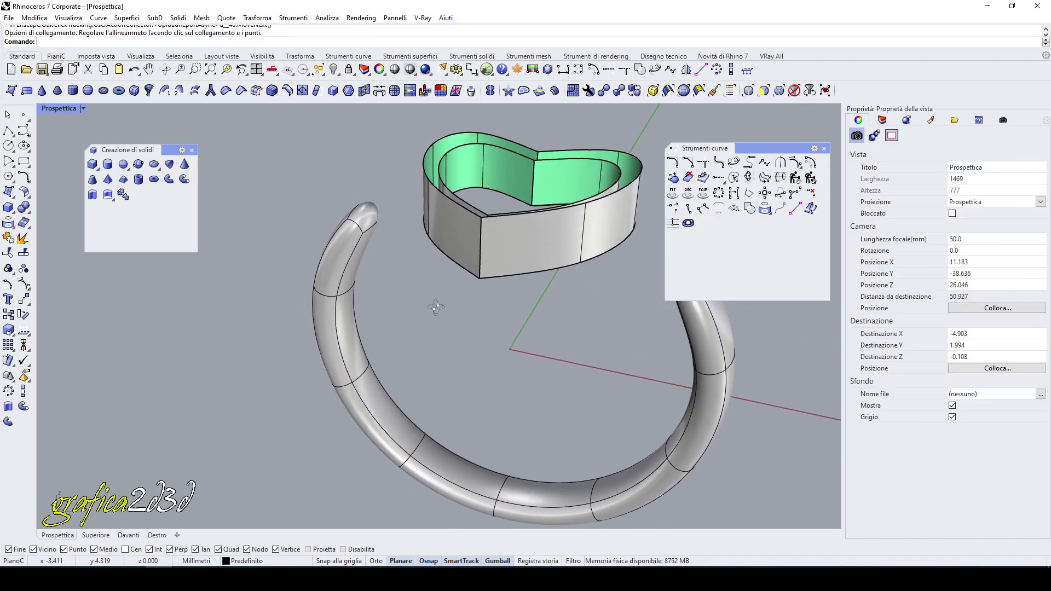
pyautogui.scroll(3, 433, 164)
pyautogui.scroll(2, 413, 147)
pyautogui.keyDown('ctrl'); pyautogui.keyDown('shift'); pyautogui.click(413, 146); pyautogui.keyUp('shift'); pyautogui.keyUp('ctrl')
pyautogui.keyDown('ctrl'); pyautogui.keyDown('shift'); pyautogui.click(412, 145); pyautogui.keyUp('shift'); pyautogui.keyUp('ctrl')
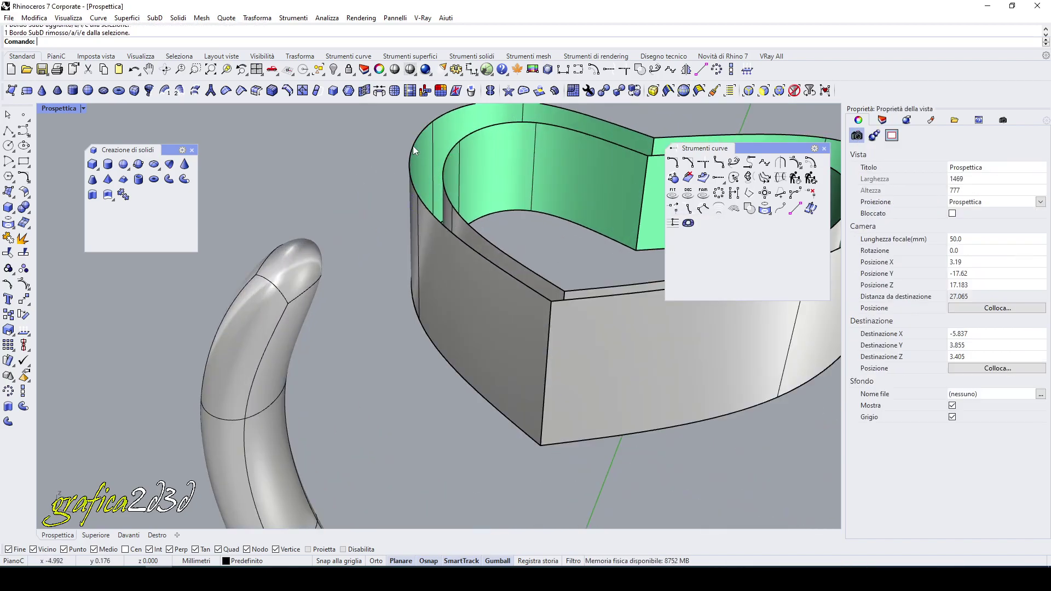
pyautogui.click(503, 245)
pyautogui.press('Escape')
pyautogui.keyDown('ctrl'); pyautogui.keyDown('shift'); pyautogui.doubleClick(502, 248); pyautogui.keyUp('shift'); pyautogui.keyUp('ctrl')
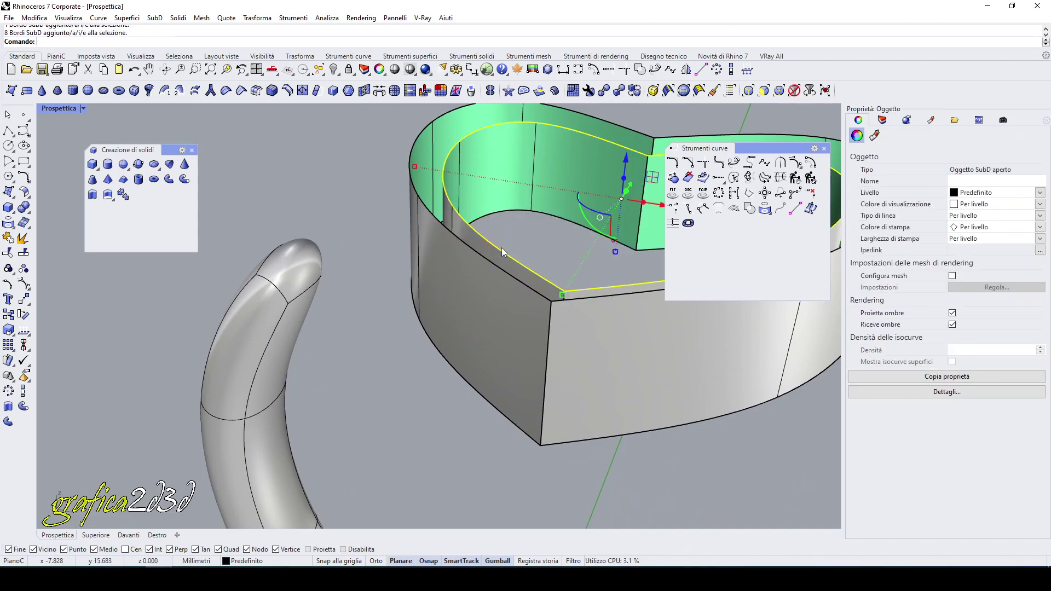
pyautogui.keyDown('ctrl'); pyautogui.keyDown('shift'); pyautogui.click(466, 244); pyautogui.keyUp('shift'); pyautogui.keyUp('ctrl')
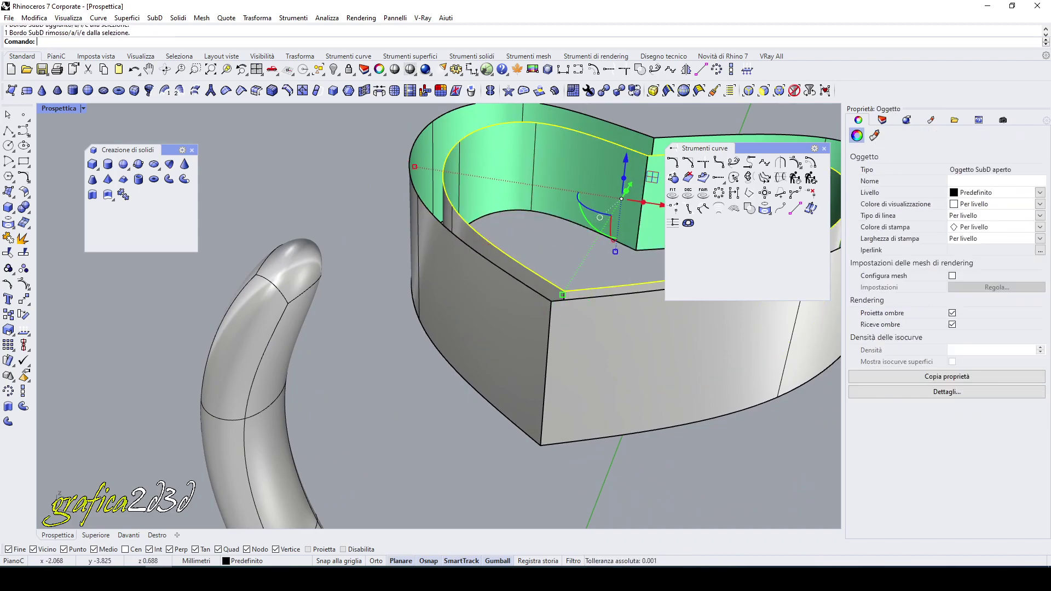
pyautogui.keyDown('ctrl'); pyautogui.keyDown('shift'); pyautogui.doubleClick(467, 246); pyautogui.keyUp('shift'); pyautogui.keyUp('ctrl')
pyautogui.scroll(-3, 379, 291)
pyautogui.moveTo(379, 291); pyautogui.dragTo(346, 215, button='right')
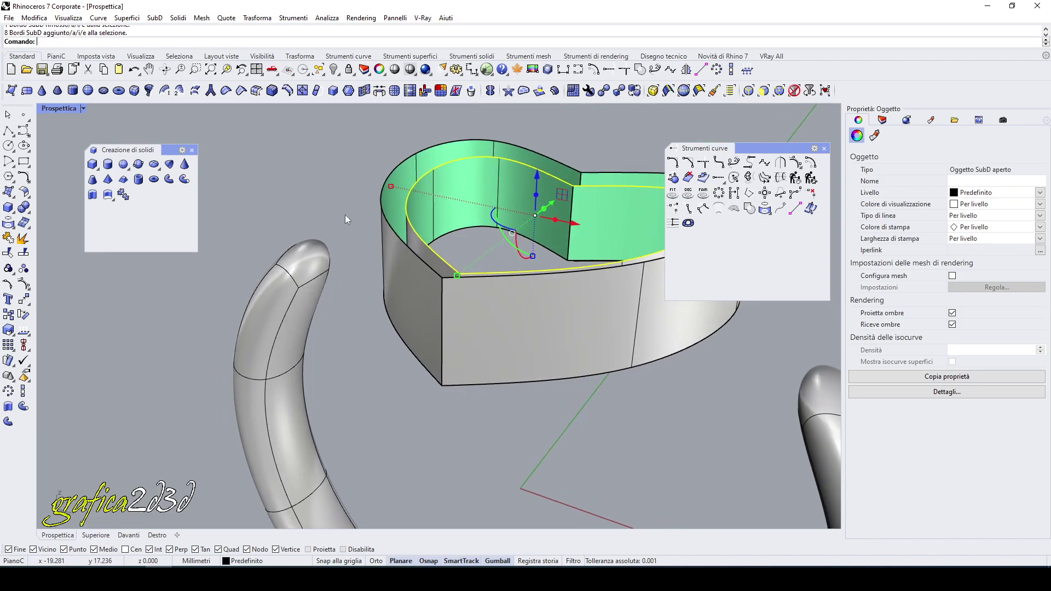
pyautogui.press('Escape')
# - Bridge the upper edge loops of the inner and outer heart bands with 1 segment, joined and without a crease
pyautogui.scroll(2, 412, 234)
pyautogui.keyDown('ctrl'); pyautogui.keyDown('shift'); pyautogui.doubleClick(450, 263); pyautogui.keyUp('shift'); pyautogui.keyUp('ctrl')
pyautogui.keyDown('ctrl'); pyautogui.keyDown('shift'); pyautogui.click(438, 278); pyautogui.keyUp('shift'); pyautogui.keyUp('ctrl')
pyautogui.keyDown('ctrl'); pyautogui.keyDown('shift'); pyautogui.doubleClick(440, 285); pyautogui.keyUp('shift'); pyautogui.keyUp('ctrl')
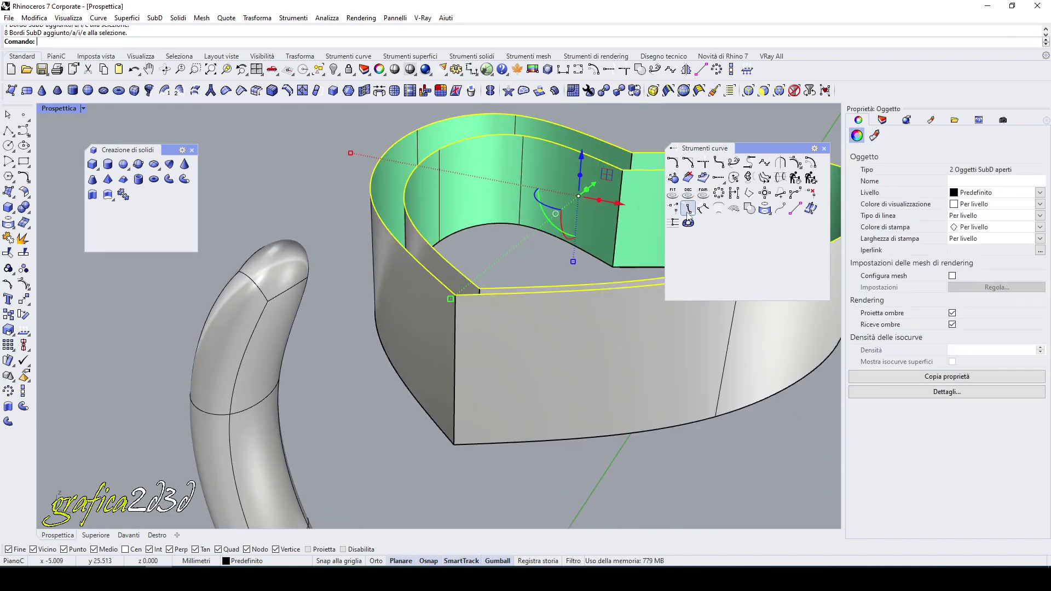
pyautogui.click(379, 90)
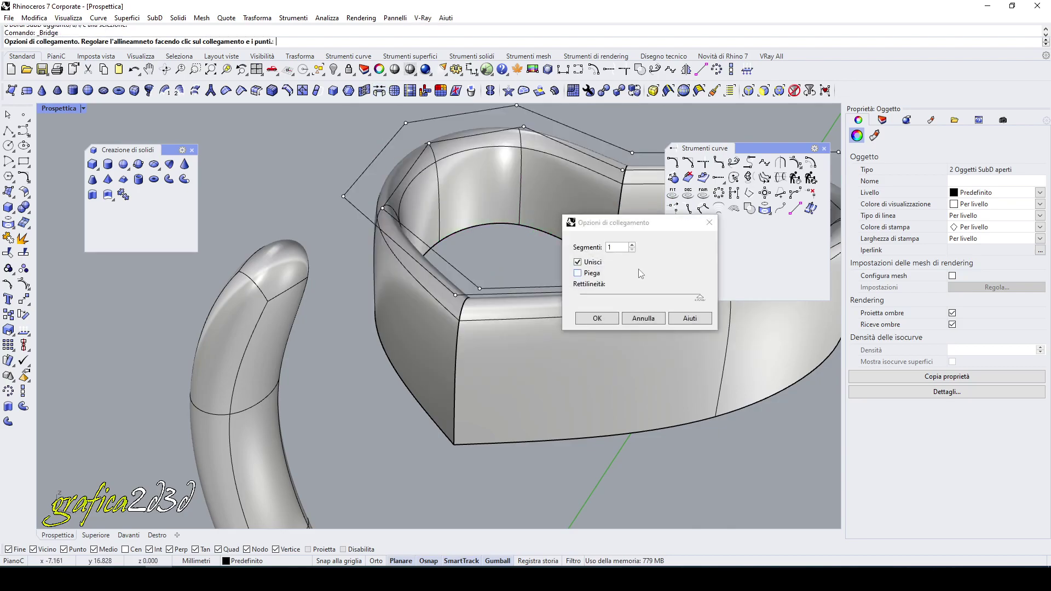
pyautogui.click(597, 319)
# - Bridge the lower edge loops of the two heart bands to close the heart into a solid SubD
pyautogui.moveTo(596, 326); pyautogui.dragTo(411, 204, button='right')
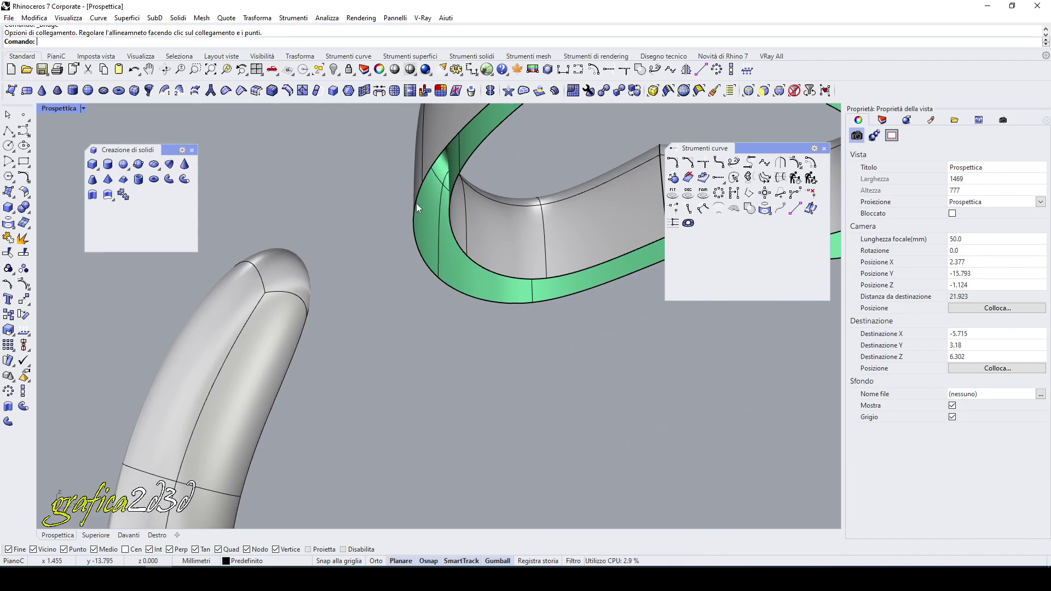
pyautogui.keyDown('ctrl'); pyautogui.keyDown('shift'); pyautogui.doubleClick(416, 203); pyautogui.keyUp('shift'); pyautogui.keyUp('ctrl')
pyautogui.keyDown('ctrl'); pyautogui.keyDown('shift'); pyautogui.doubleClick(452, 226); pyautogui.keyUp('shift'); pyautogui.keyUp('ctrl')
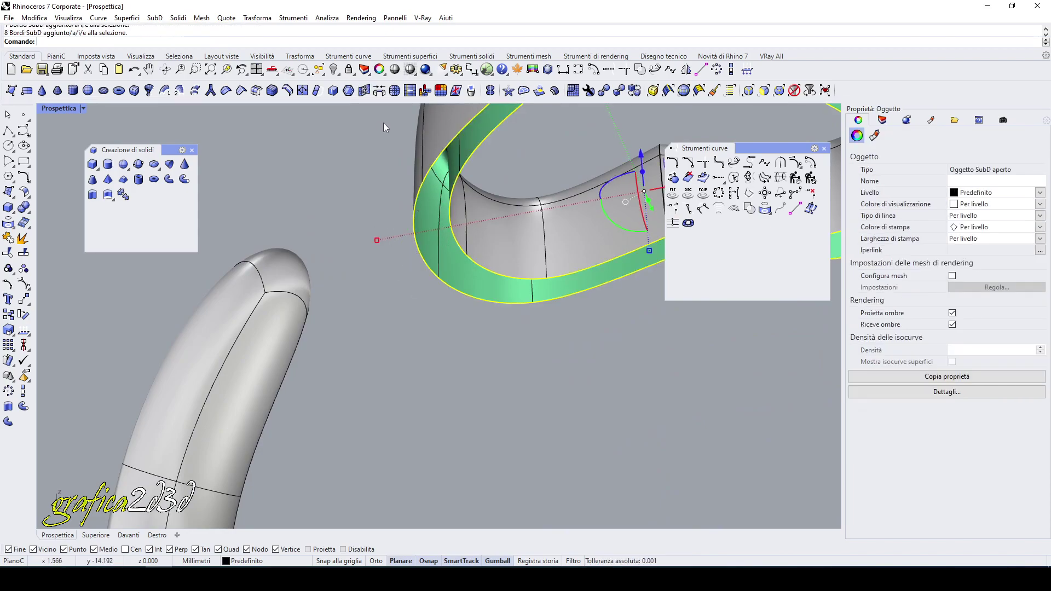
pyautogui.click(382, 96)
pyautogui.press('Return')
# - Scale the closed heart SubD down along the vertical axis only to make it thinner
pyautogui.moveTo(376, 169); pyautogui.dragTo(471, 249, button='right')
pyautogui.click(471, 249)
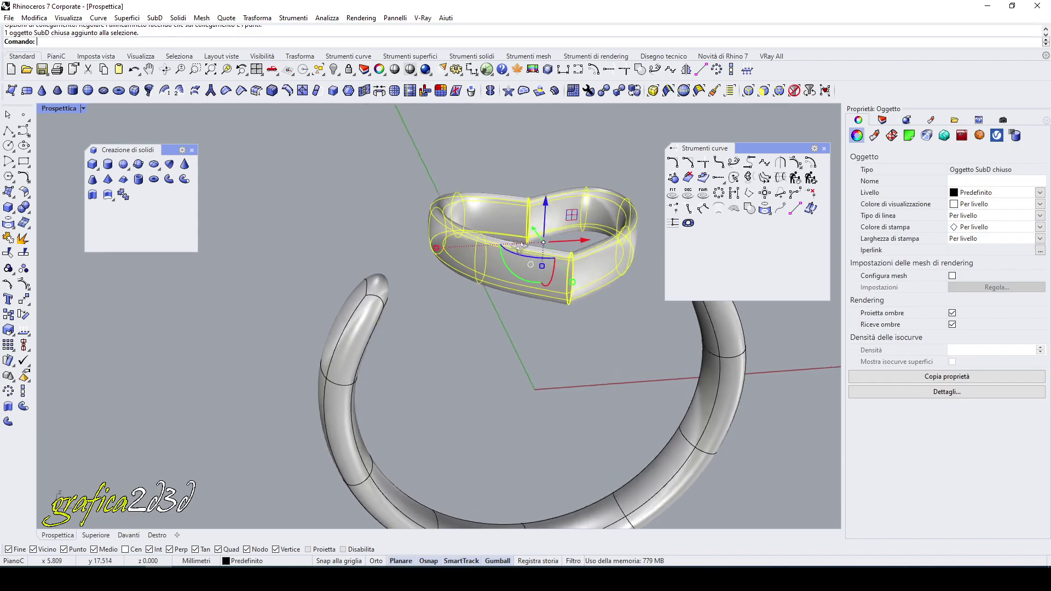
pyautogui.scroll(3, 553, 263)
pyautogui.moveTo(528, 268); pyautogui.dragTo(527, 252)
pyautogui.moveTo(487, 287); pyautogui.dragTo(426, 277, button='right')
pyautogui.click(399, 311)
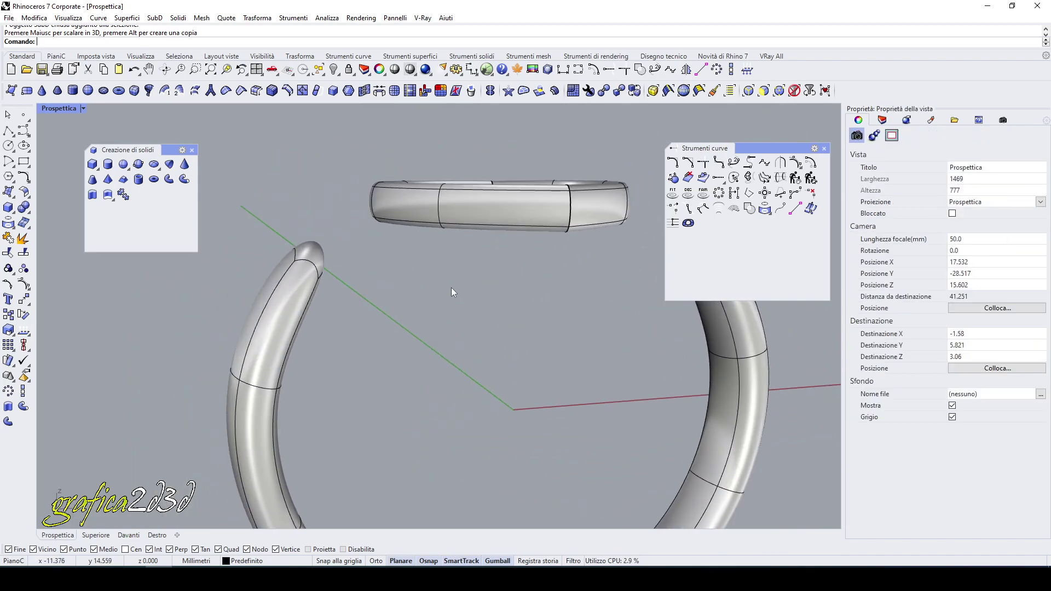